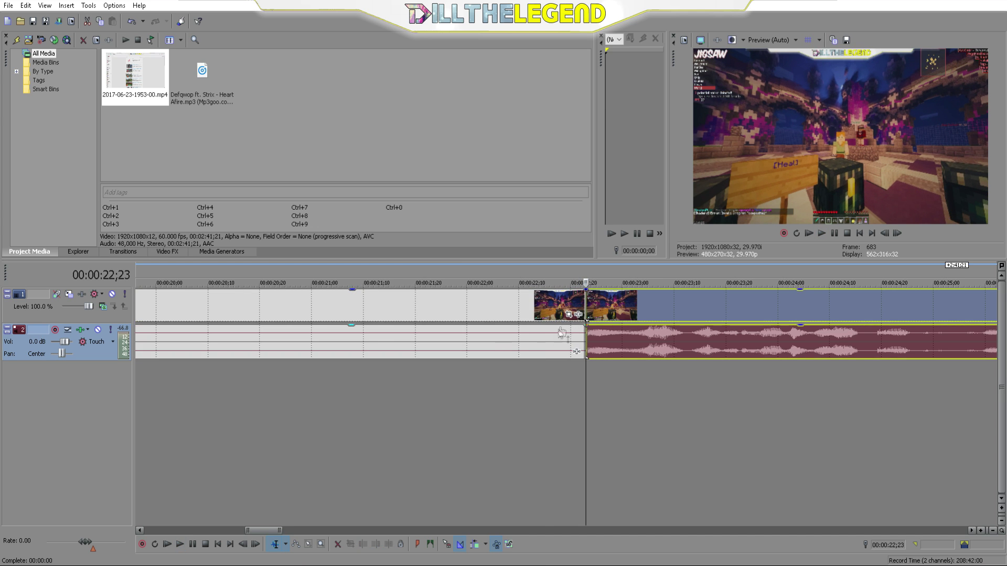
Step: Split the gameplay video and audio at 2:12;15 and delete everything after the cut
{"action": "left_click", "coordinate": [546, 344]}
{"action": "left_click_drag", "start_coordinate": [270, 372], "coordinate": [137, 329]}
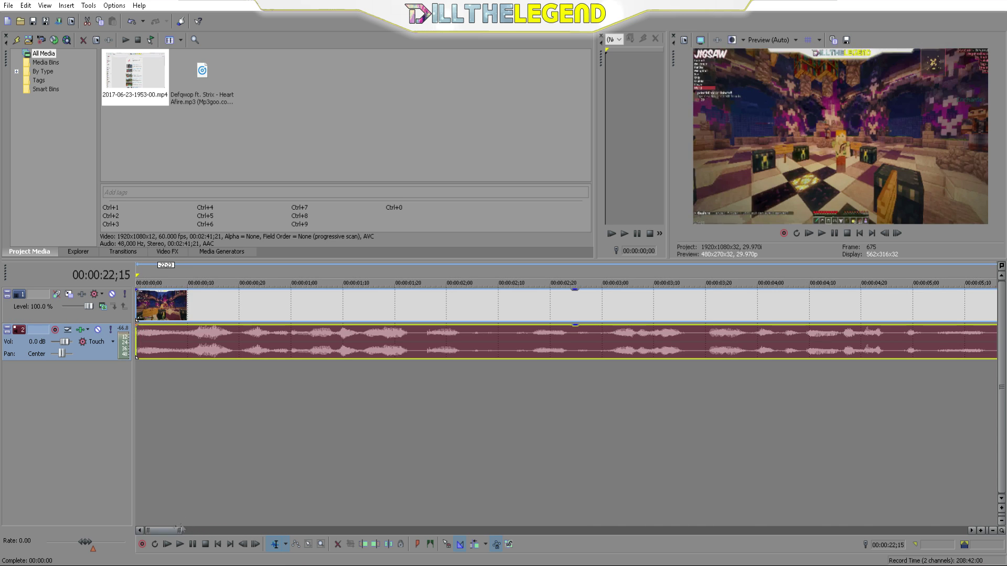
{"action": "scroll", "coordinate": [330, 451], "scroll_direction": "down", "scroll_amount": 10}
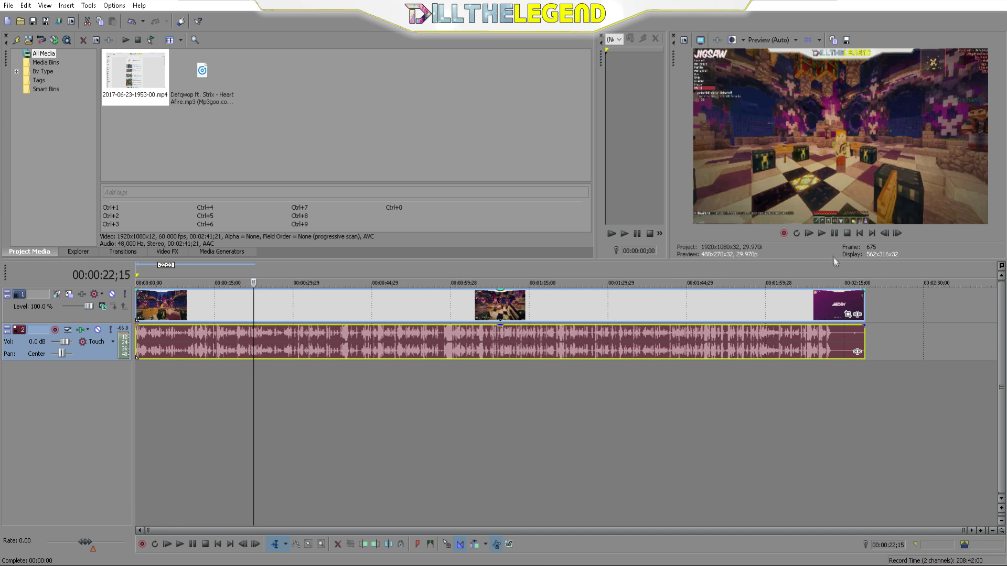
{"action": "left_click", "coordinate": [828, 282]}
{"action": "scroll", "coordinate": [830, 283], "scroll_direction": "up", "scroll_amount": 10}
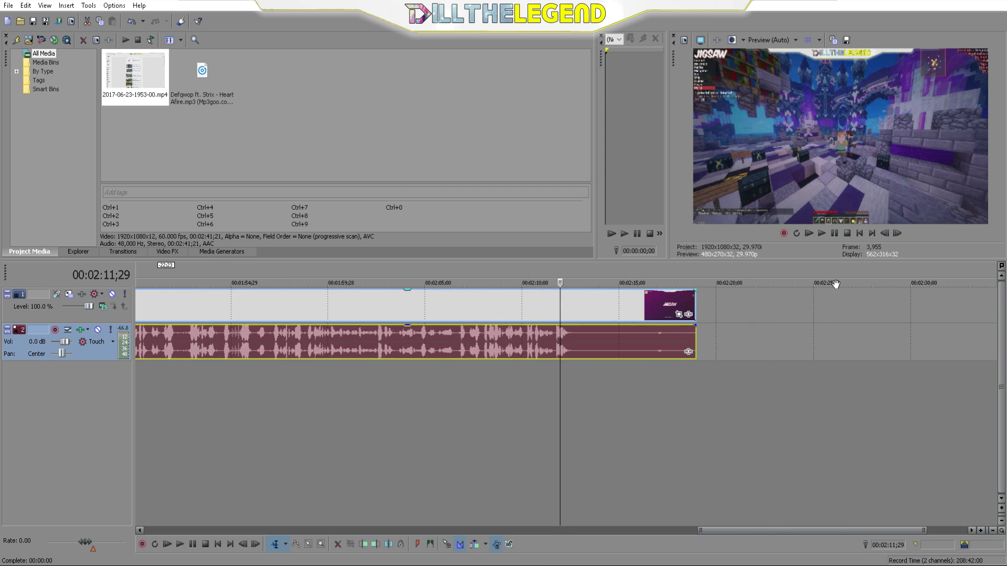
{"action": "left_click_drag", "start_coordinate": [646, 268], "coordinate": [622, 272]}
{"action": "key", "text": "s"}
{"action": "left_click", "coordinate": [659, 350]}
{"action": "key", "text": "Delete"}
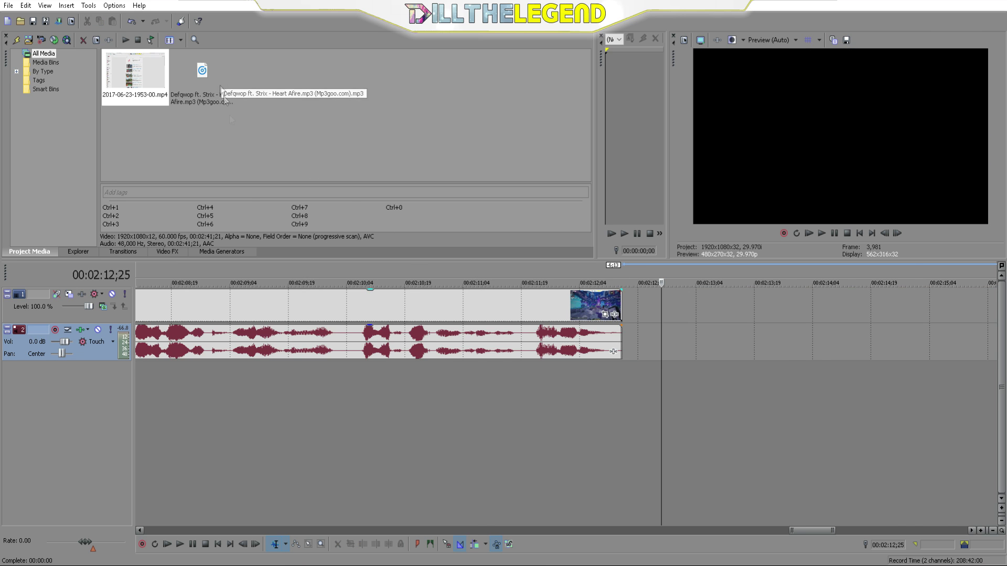
Step: Add the Heart Afire mp3 on a new track, trim it to end at 2:12;15, and fade it out
{"action": "scroll", "coordinate": [413, 436], "scroll_direction": "down", "scroll_amount": 10}
{"action": "left_click_drag", "start_coordinate": [188, 70], "coordinate": [158, 379]}
{"action": "scroll", "coordinate": [794, 377], "scroll_direction": "down", "scroll_amount": 3}
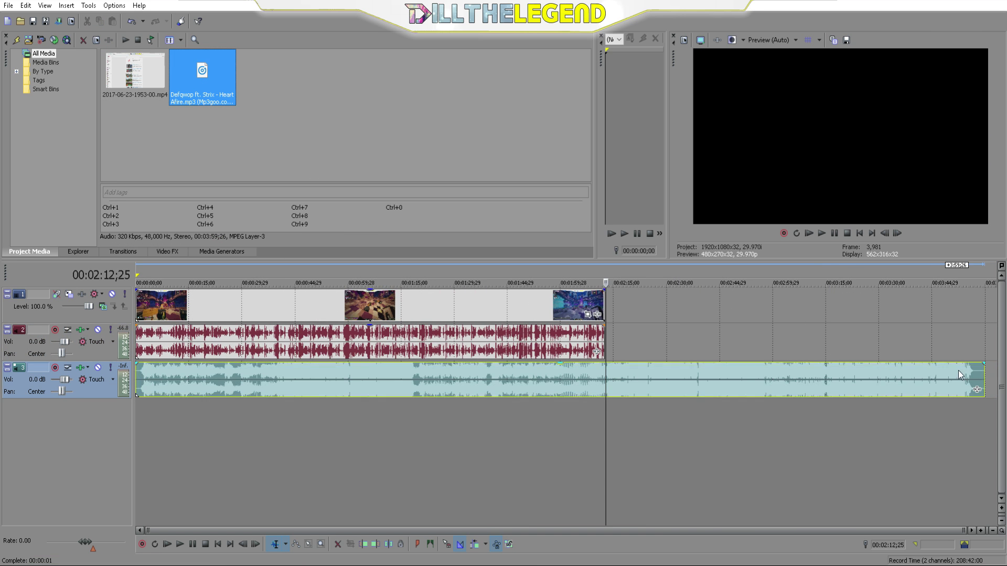
{"action": "left_click_drag", "start_coordinate": [984, 381], "coordinate": [608, 381]}
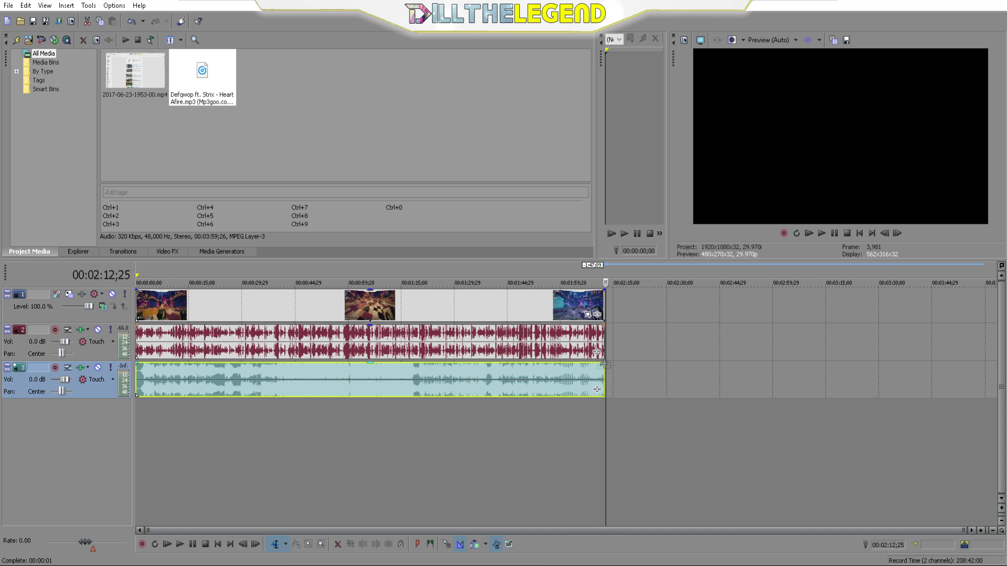
{"action": "scroll", "coordinate": [605, 363], "scroll_direction": "up", "scroll_amount": 6}
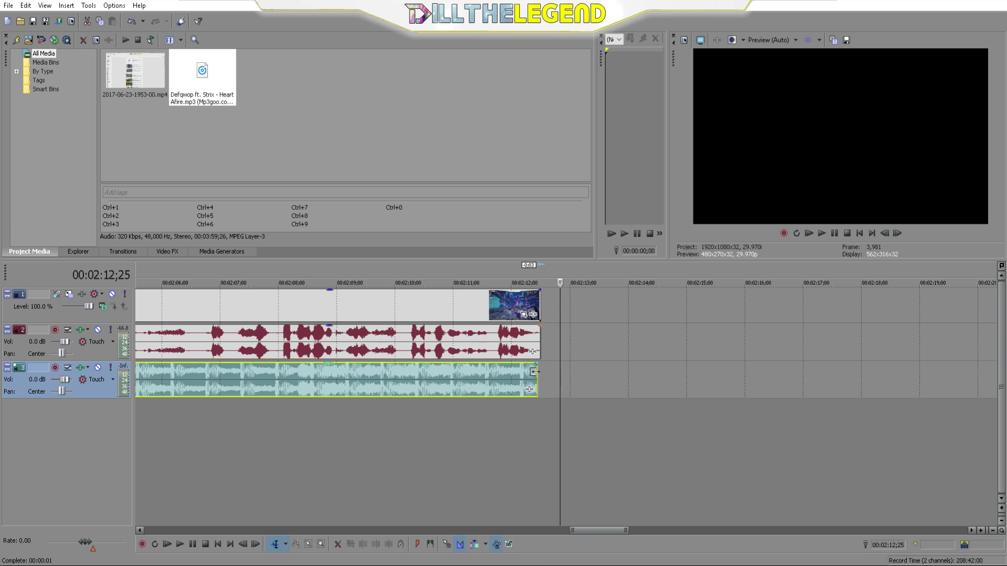
{"action": "left_click_drag", "start_coordinate": [539, 362], "coordinate": [262, 362]}
Step: Fade the music in over 6;15 and lower its volume to -17.6 dB
{"action": "scroll", "coordinate": [427, 364], "scroll_direction": "down", "scroll_amount": 5}
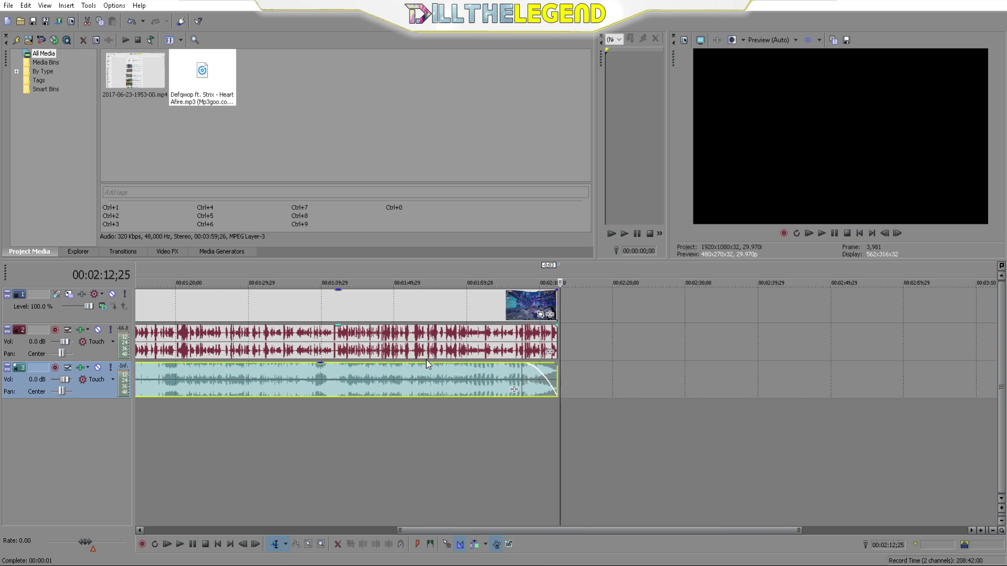
{"action": "scroll", "coordinate": [420, 364], "scroll_direction": "down", "scroll_amount": 3}
{"action": "mouse_move", "coordinate": [135, 361]}
{"action": "left_mouse_down"}
{"action": "mouse_move", "coordinate": [198, 373]}
{"action": "mouse_move", "coordinate": [158, 373]}
{"action": "left_mouse_up"}
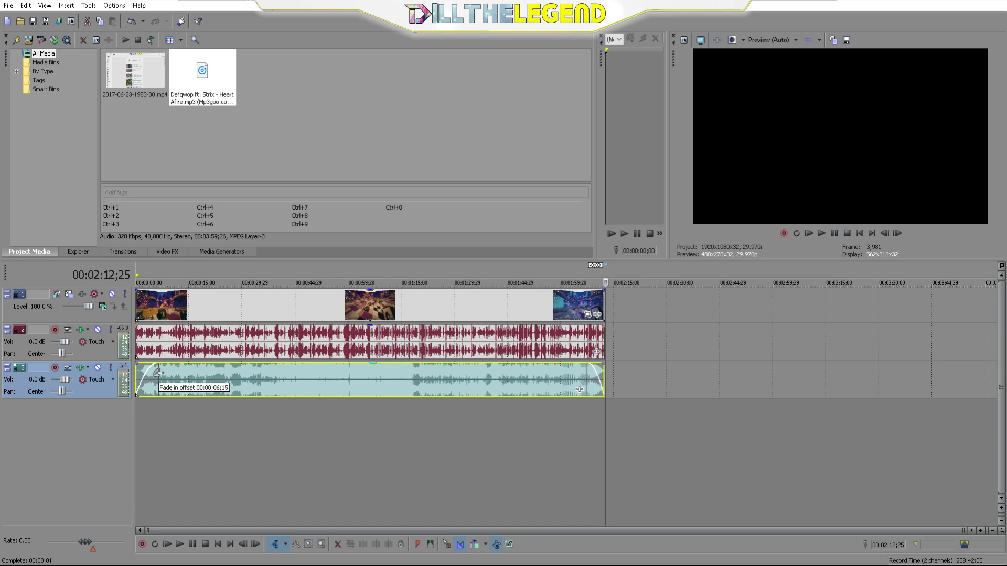
{"action": "left_click_drag", "start_coordinate": [232, 366], "coordinate": [231, 396]}
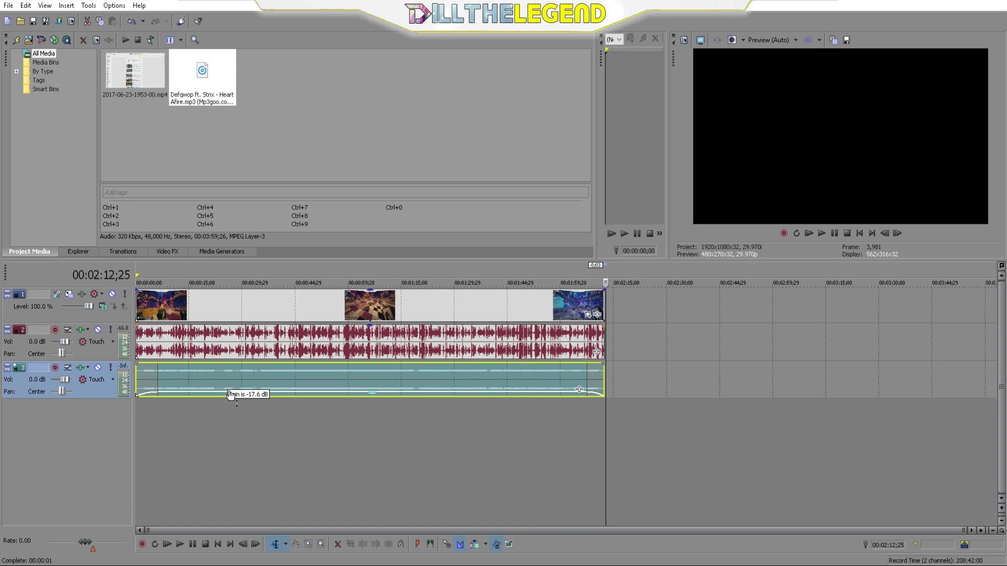
Step: Preview the mix from about seven seconds, then lower the music further to -21.7 dB
{"action": "left_click", "coordinate": [162, 272]}
{"action": "key", "text": "space"}
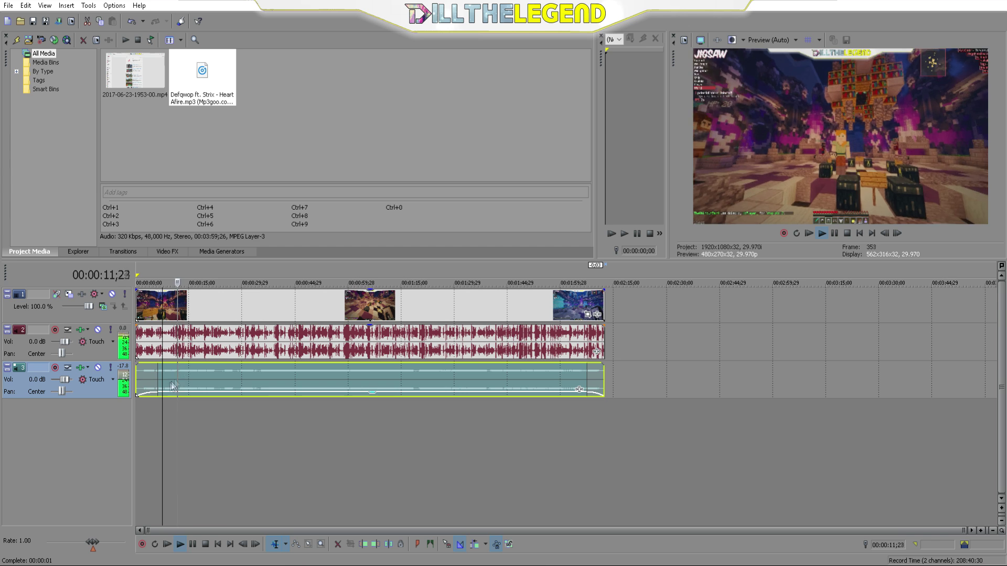
{"action": "key", "text": "space"}
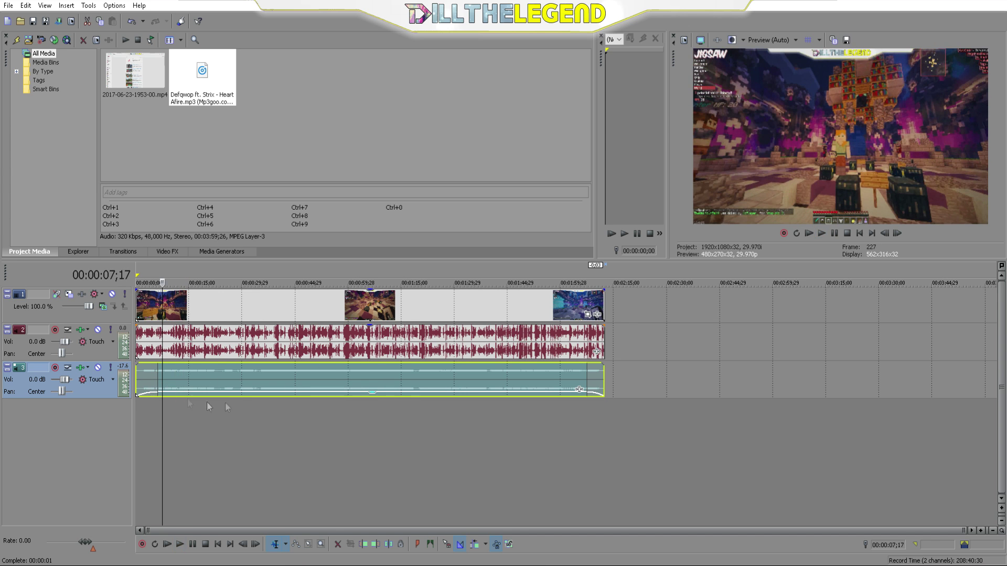
{"action": "left_click_drag", "start_coordinate": [235, 396], "coordinate": [232, 396]}
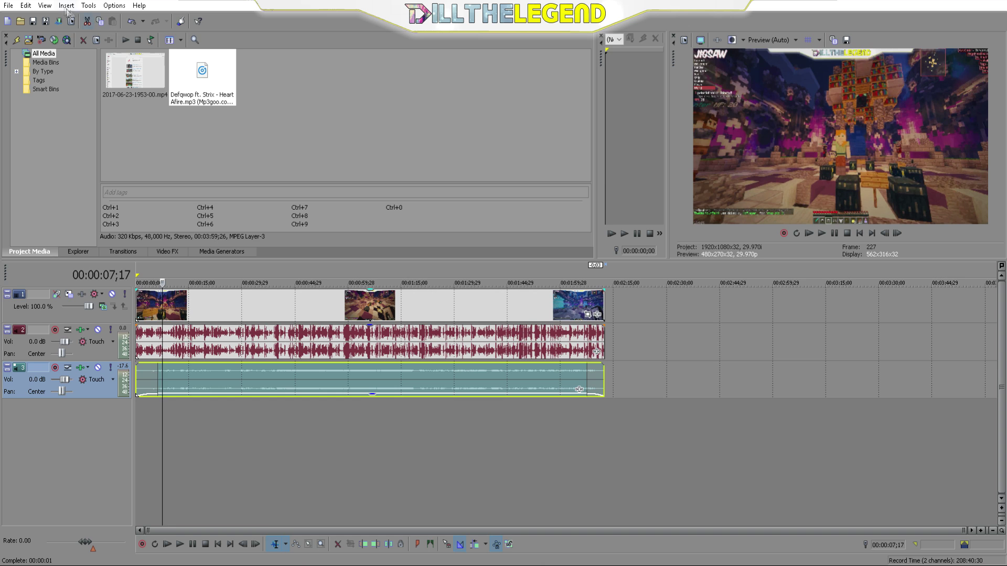
{"action": "left_click", "coordinate": [9, 7]}
Step: Start rendering the finished video, then disconnect from the Minecraft server to the Jigsaw main menu
{"action": "left_click", "coordinate": [67, 89]}
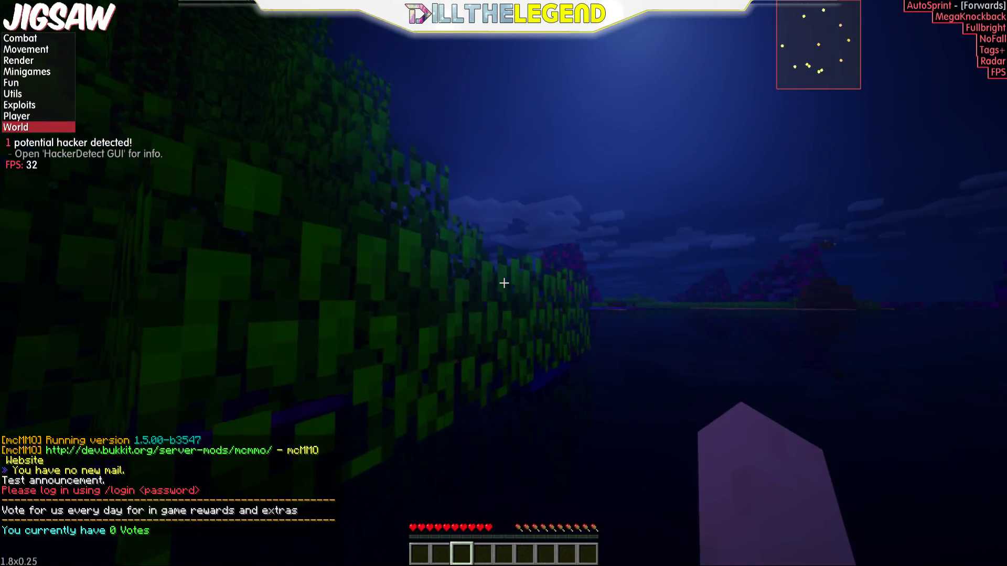
{"action": "key", "text": "Tab"}
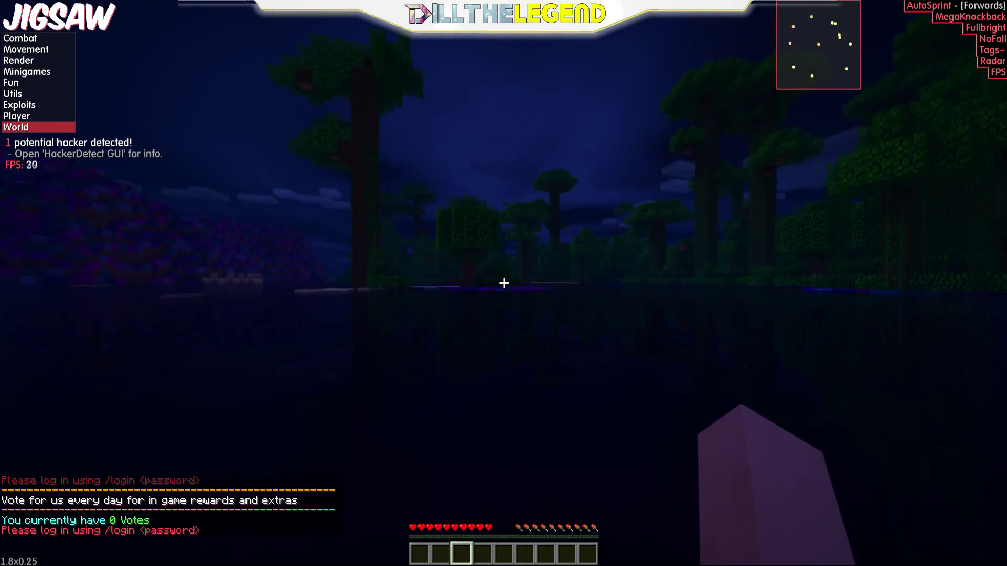
{"action": "key", "text": "Escape"}
{"action": "key", "text": "Escape"}
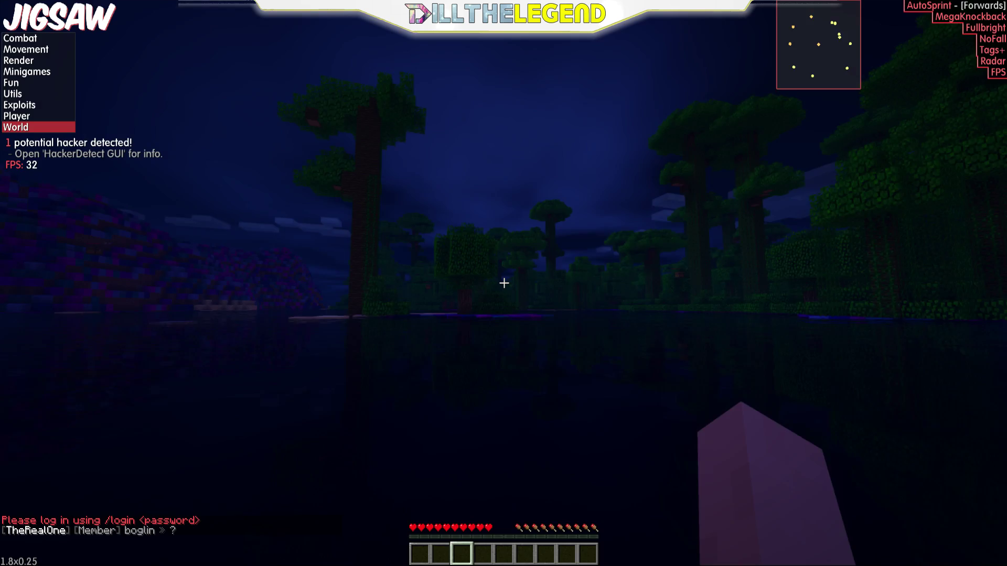
{"action": "key", "text": "Escape"}
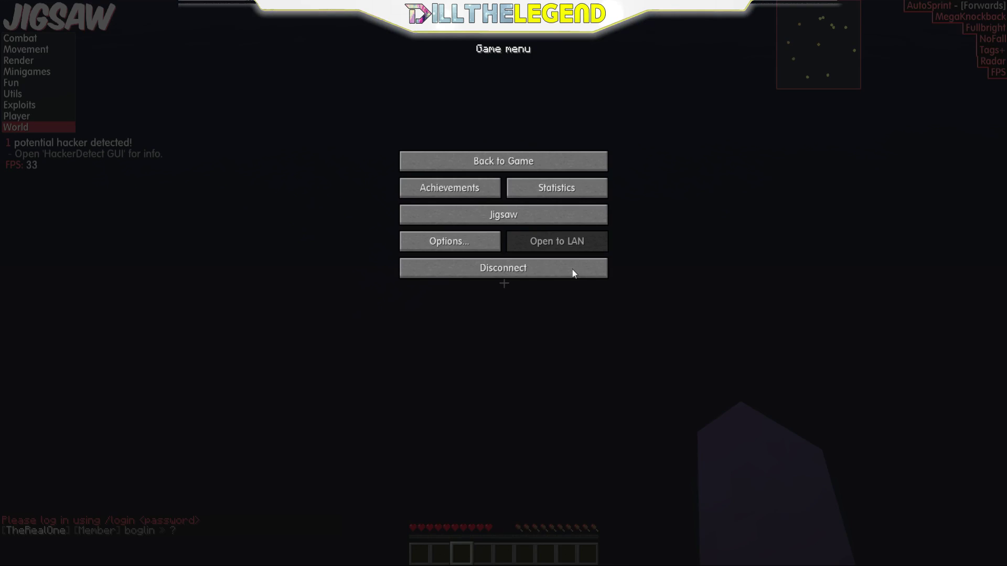
{"action": "left_click", "coordinate": [572, 269]}
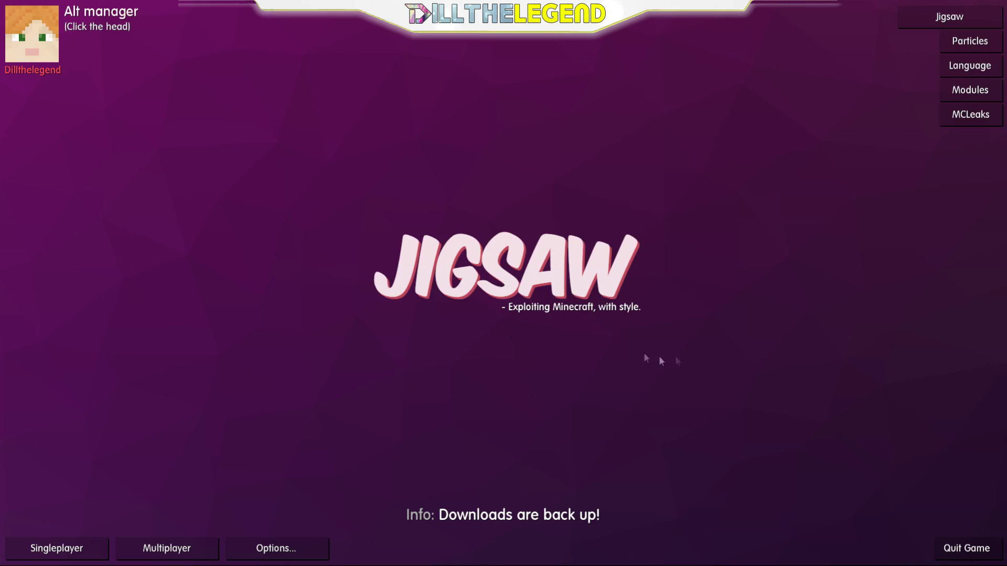
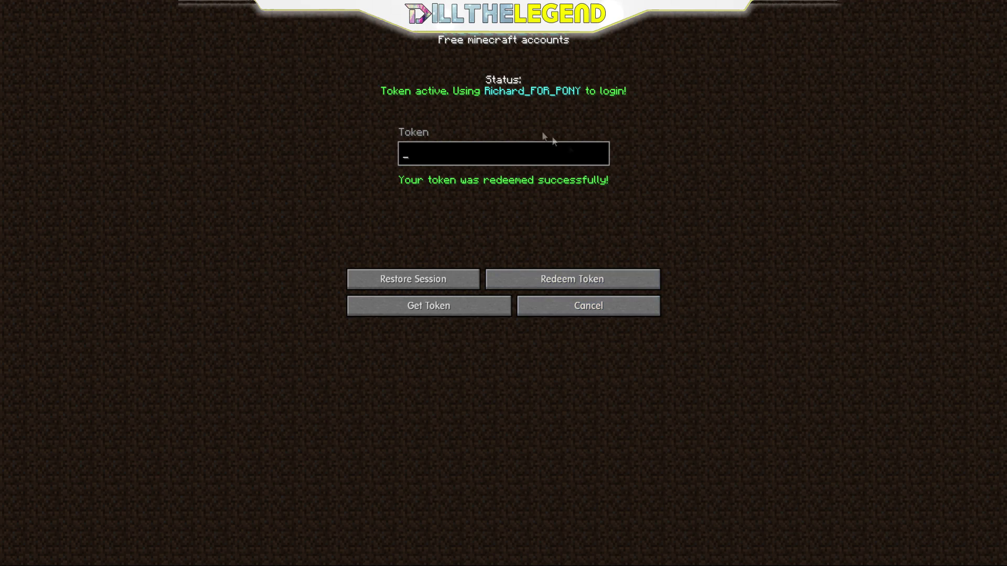
Step: Leave the token screen and join the prefilled factions server through Direct Connect
{"action": "left_click", "coordinate": [645, 303]}
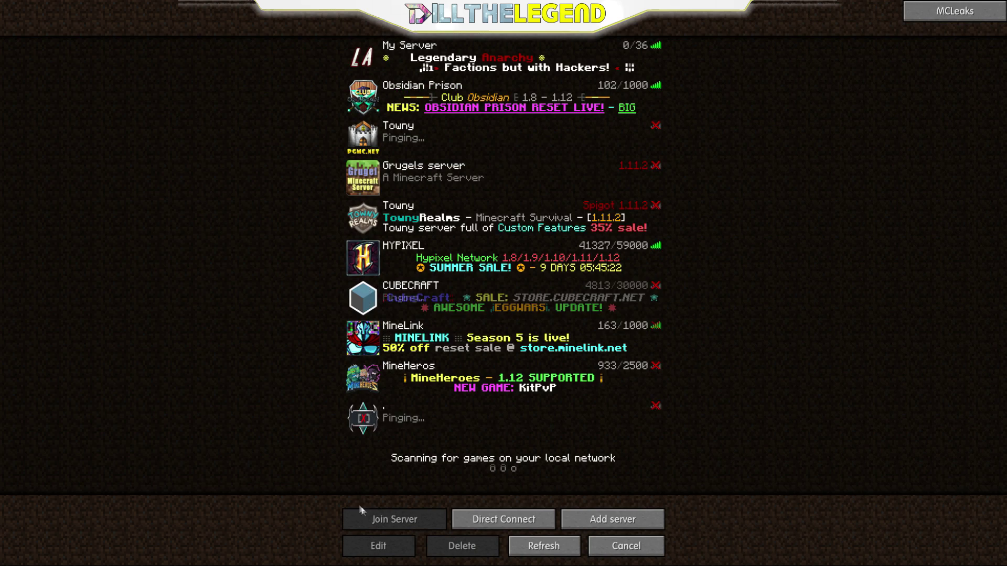
{"action": "left_click", "coordinate": [535, 520]}
{"action": "left_click", "coordinate": [560, 276]}
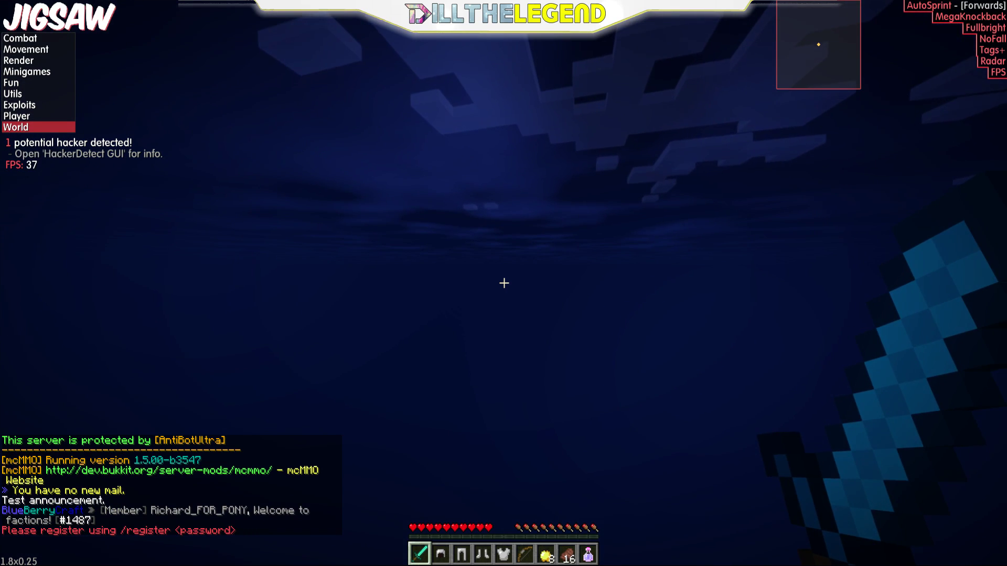
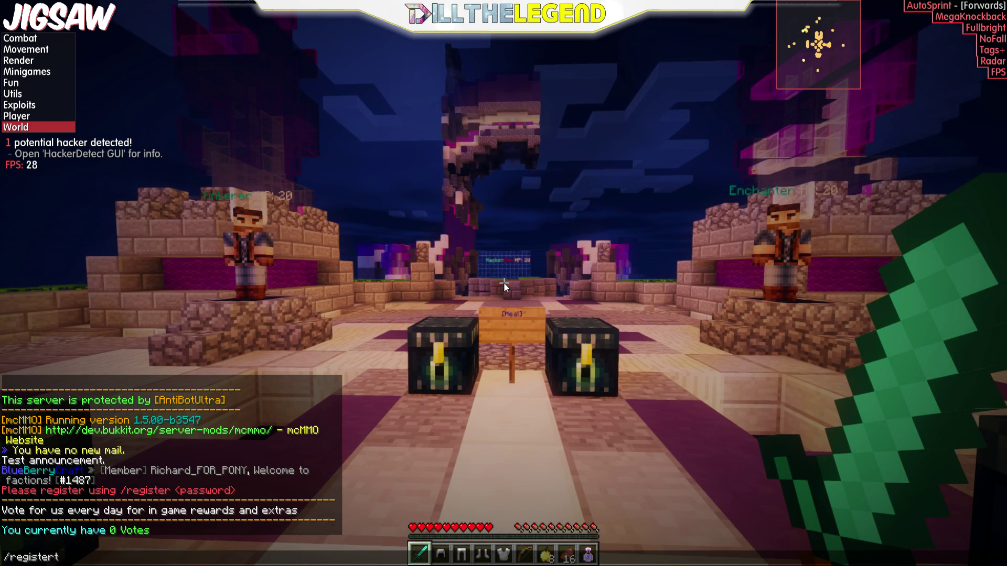
Step: Send /register in chat with the account password to register on the server
{"action": "key", "text": "BackSpace"}
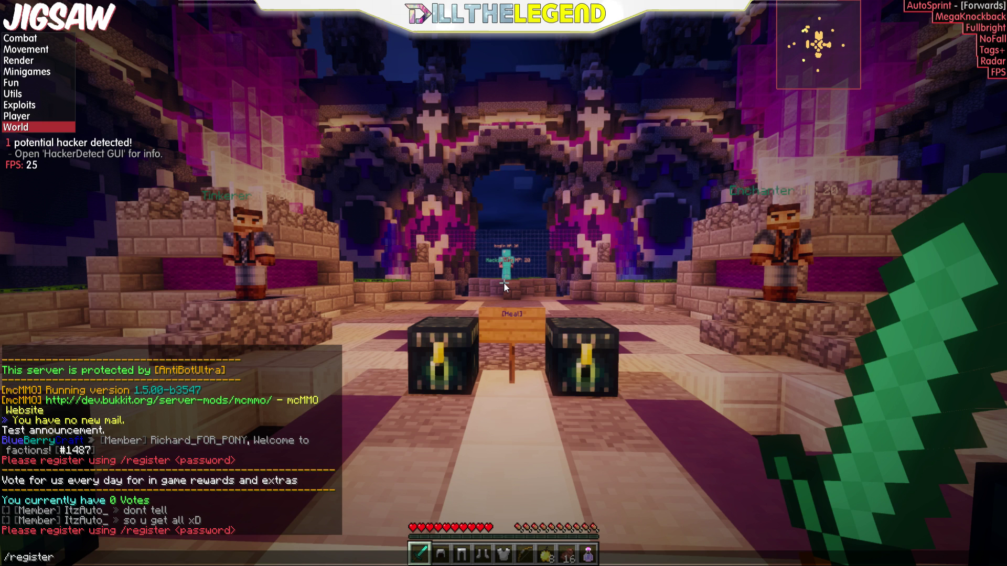
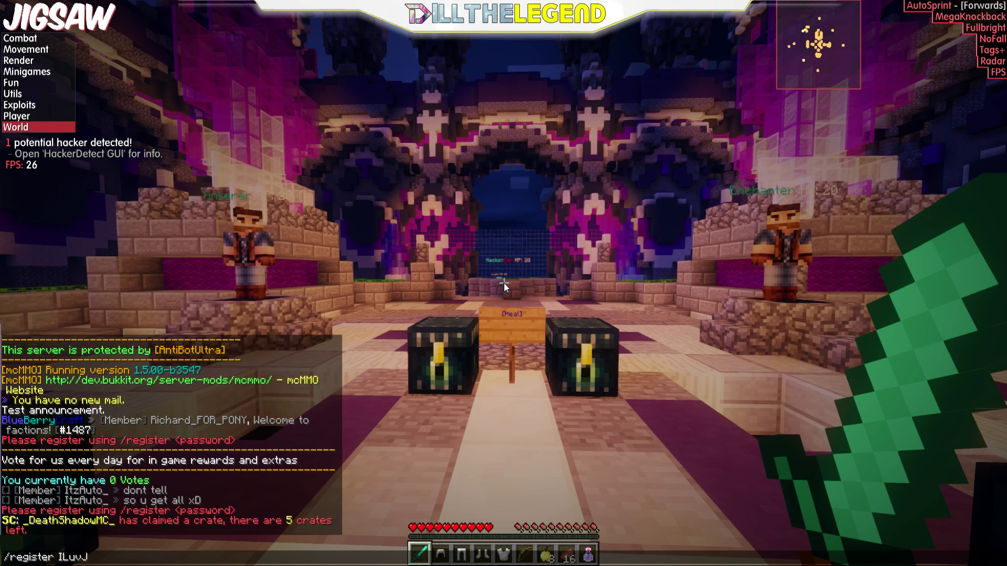
{"action": "key", "text": "Return"}
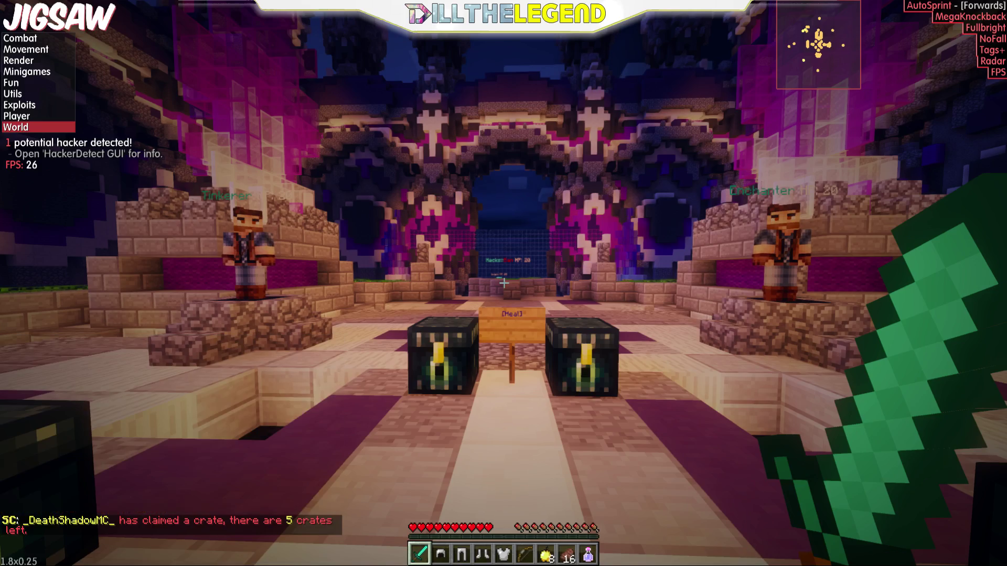
Step: Walk forward through the portal-wall opening into the arena
{"action": "key", "text": "w"}
{"action": "key", "text": "w"}
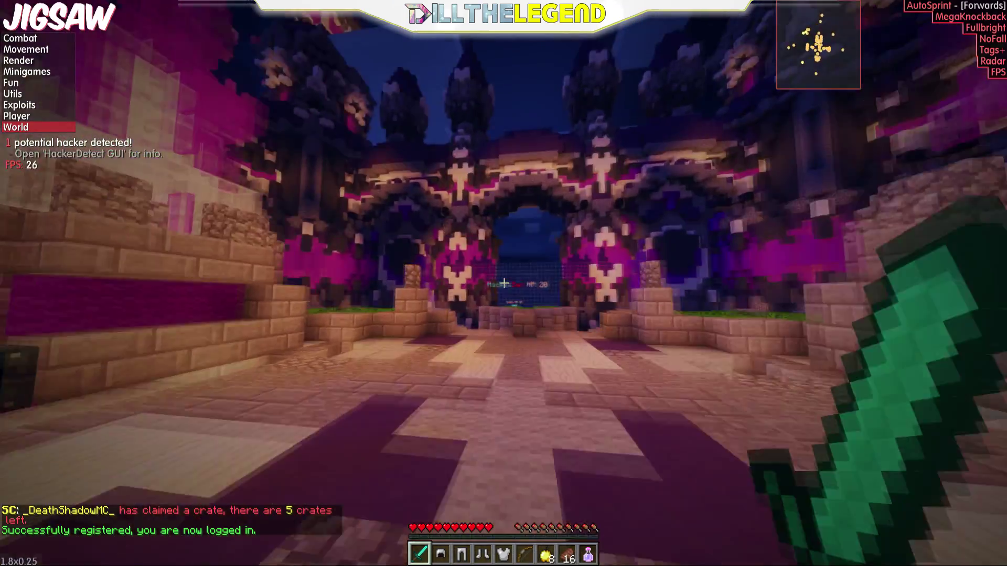
{"action": "key", "text": "w"}
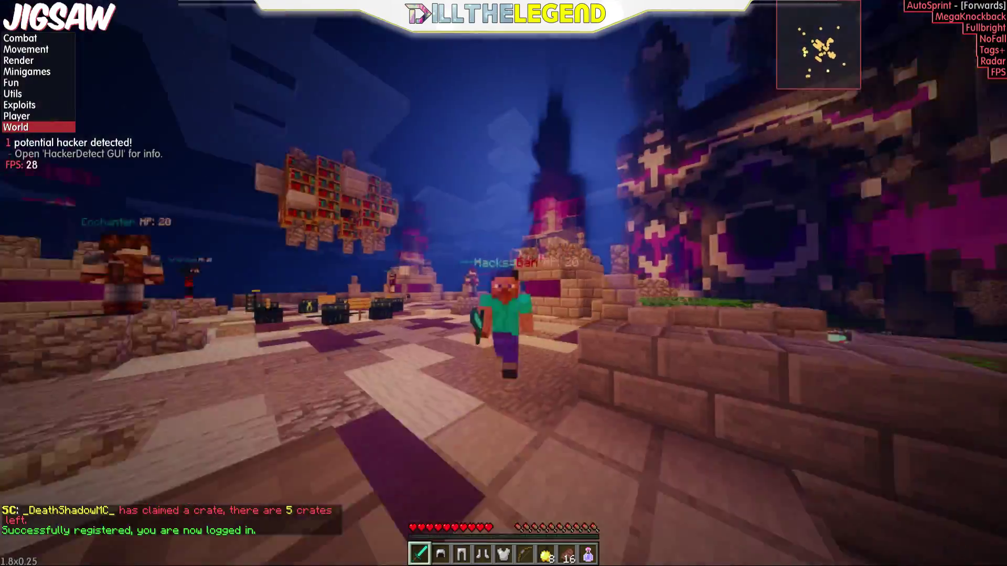
{"action": "key", "text": "w"}
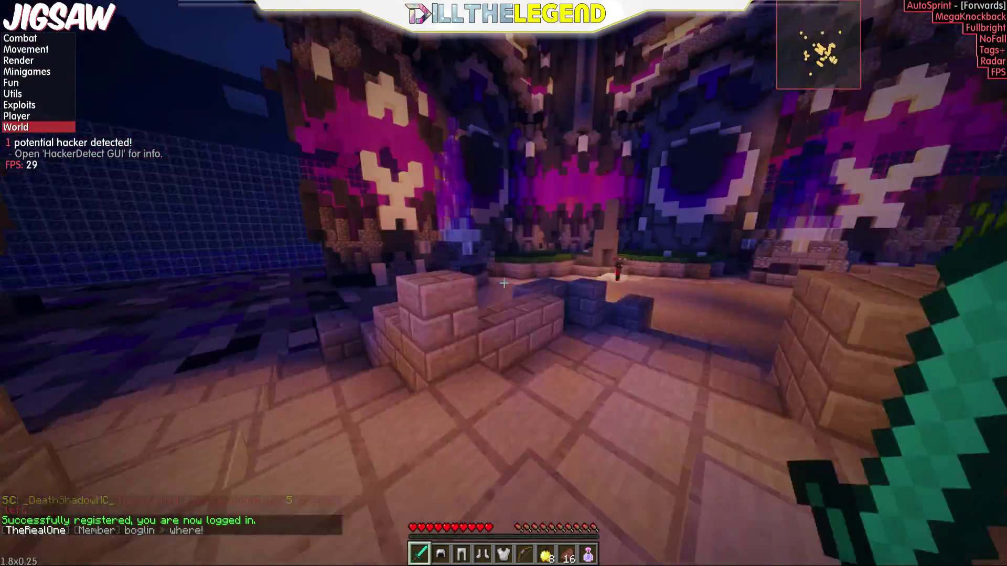
{"action": "key", "text": "w"}
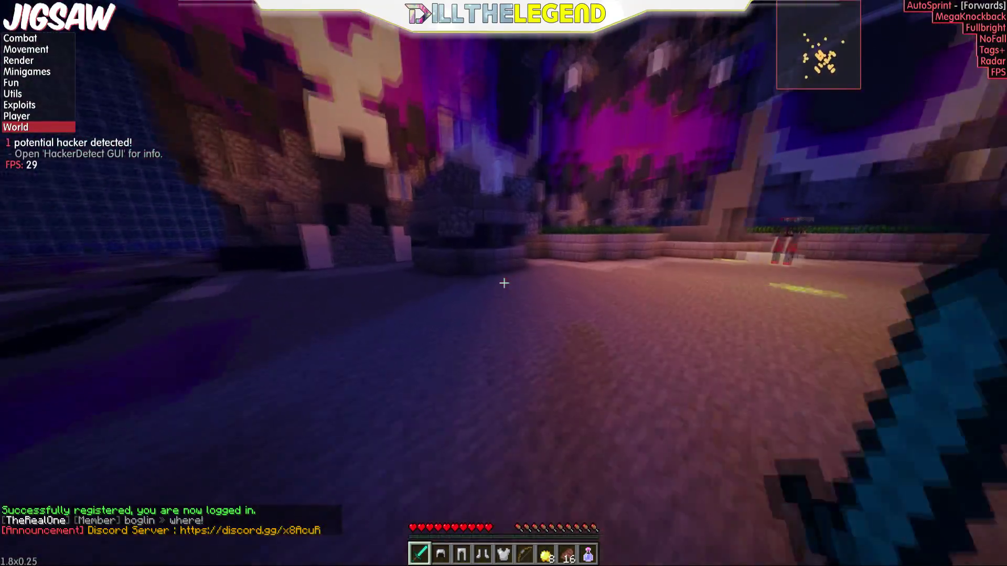
Step: In the inventory, drop the oak log, obsidian, iron tools, pickaxe and pumpkin seeds
{"action": "key", "text": "e"}
{"action": "key", "text": "q"}
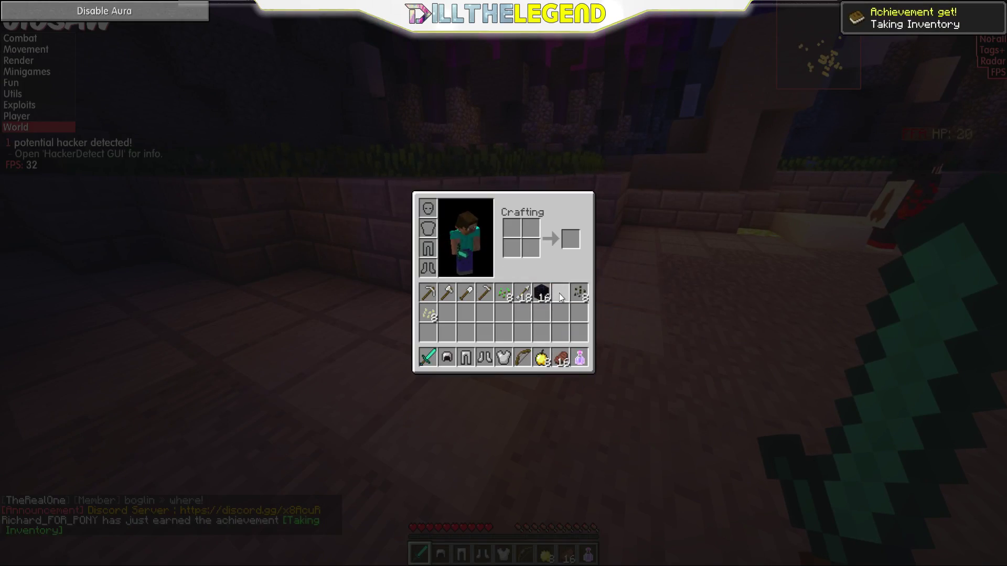
{"action": "key", "text": "q"}
{"action": "key", "text": "q"}
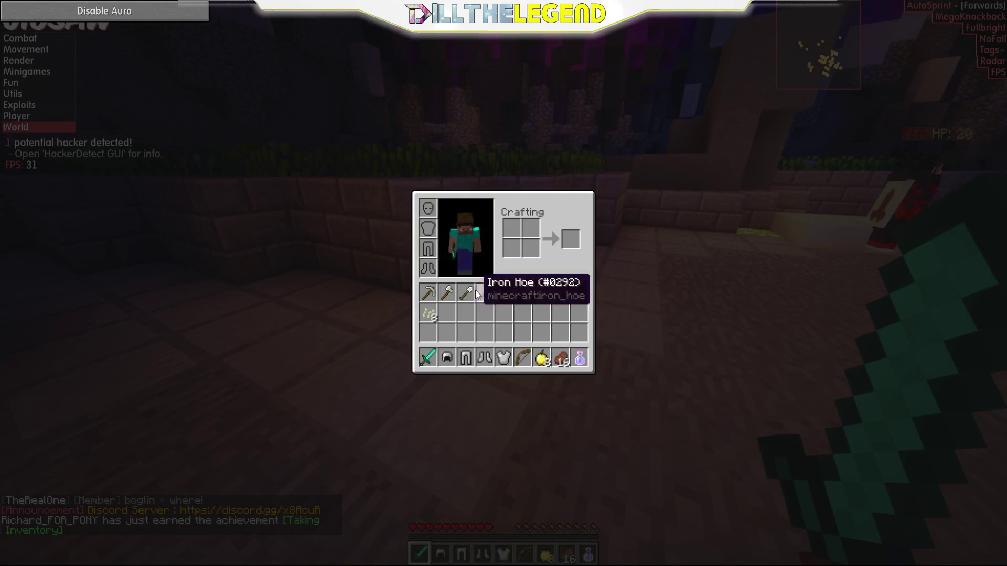
{"action": "key", "text": "q"}
{"action": "key", "text": "q"}
{"action": "key", "text": "ctrl+q"}
{"action": "left_click", "coordinate": [428, 358]}
Step: Drop the iron armour, bow, steak, Swiftness potion, arrows and shovel, then close the inventory
{"action": "key", "text": "q"}
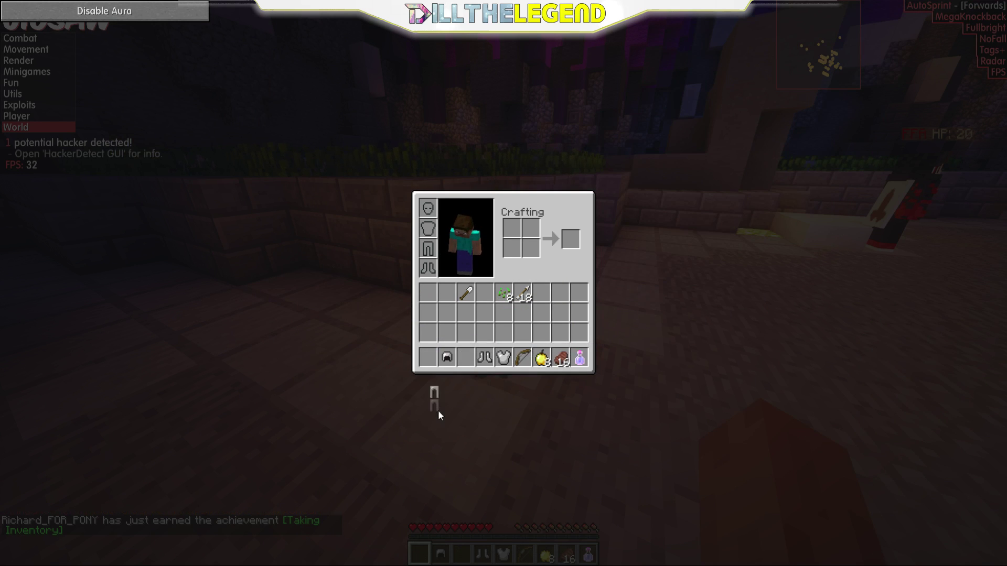
{"action": "key", "text": "q"}
{"action": "key", "text": "q"}
{"action": "key", "text": "q"}
{"action": "key", "text": "ctrl+q"}
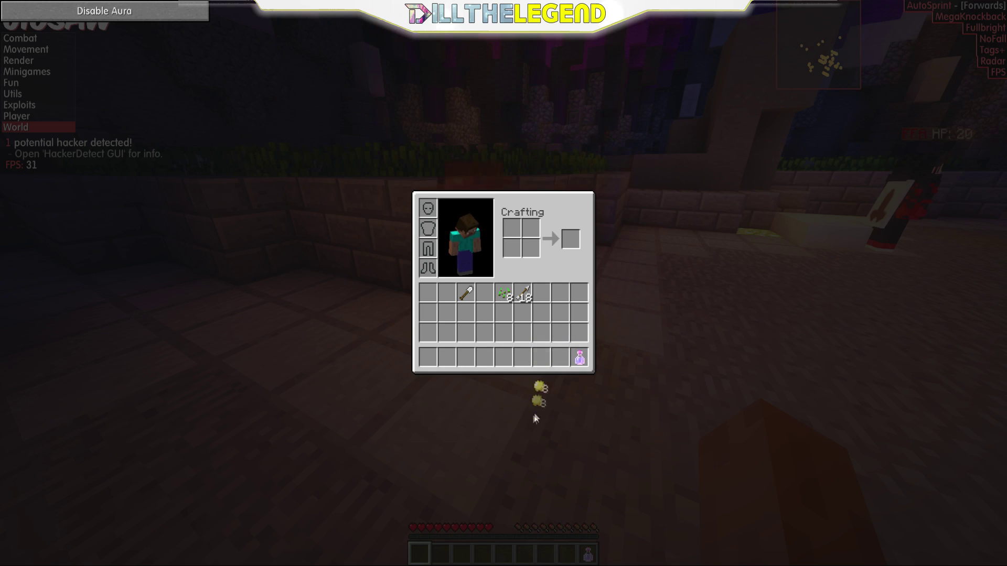
{"action": "key", "text": "q"}
{"action": "key", "text": "ctrl+q"}
{"action": "key", "text": "ctrl+q"}
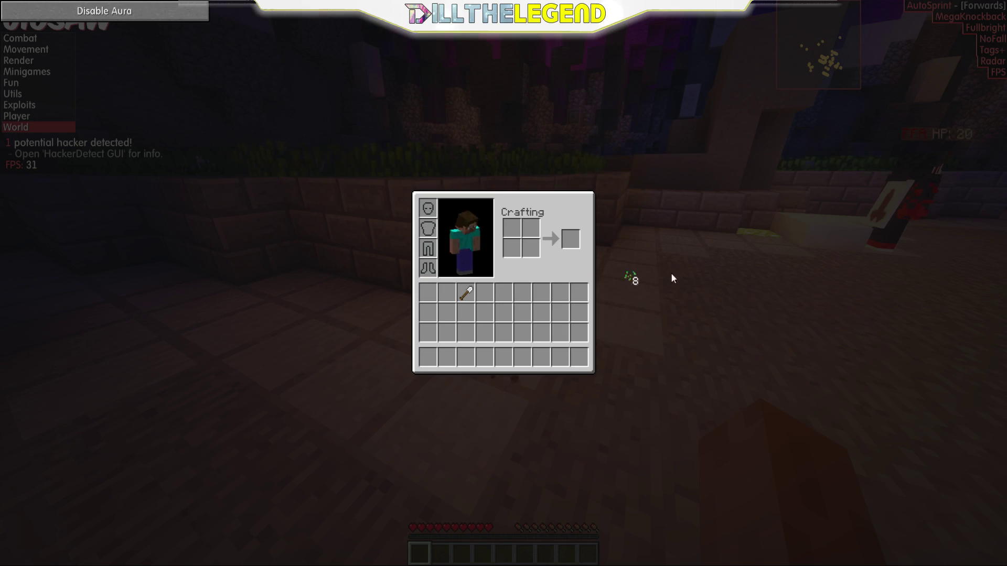
{"action": "key", "text": "q"}
{"action": "key", "text": "e"}
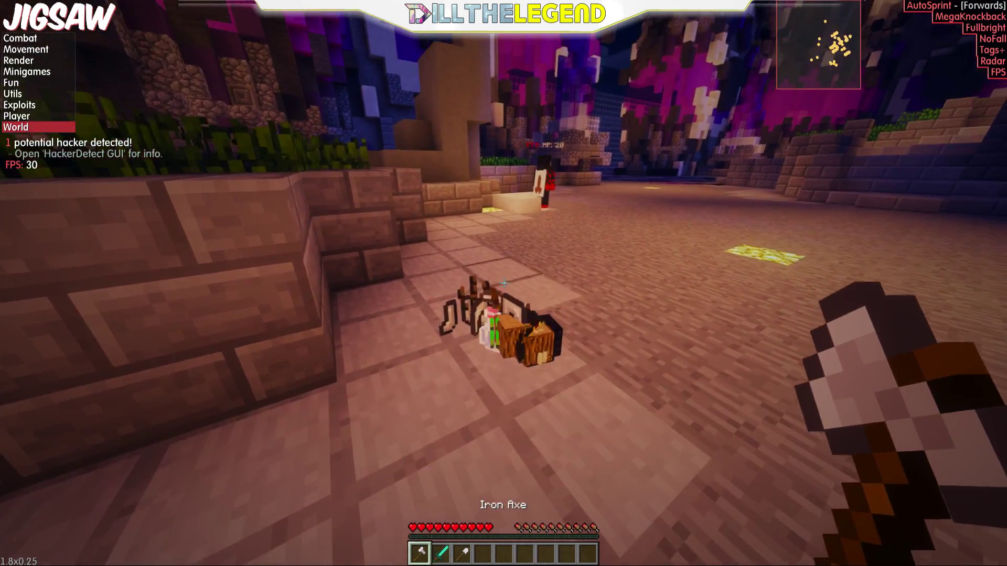
Step: Throw the sword and the extra hotbar tool out of the inventory onto the pile
{"action": "key", "text": "e"}
{"action": "left_click", "coordinate": [446, 357]}
{"action": "left_click", "coordinate": [456, 378]}
{"action": "left_click", "coordinate": [465, 357]}
{"action": "left_click", "coordinate": [427, 357]}
{"action": "left_click", "coordinate": [456, 397]}
{"action": "key", "text": "e"}
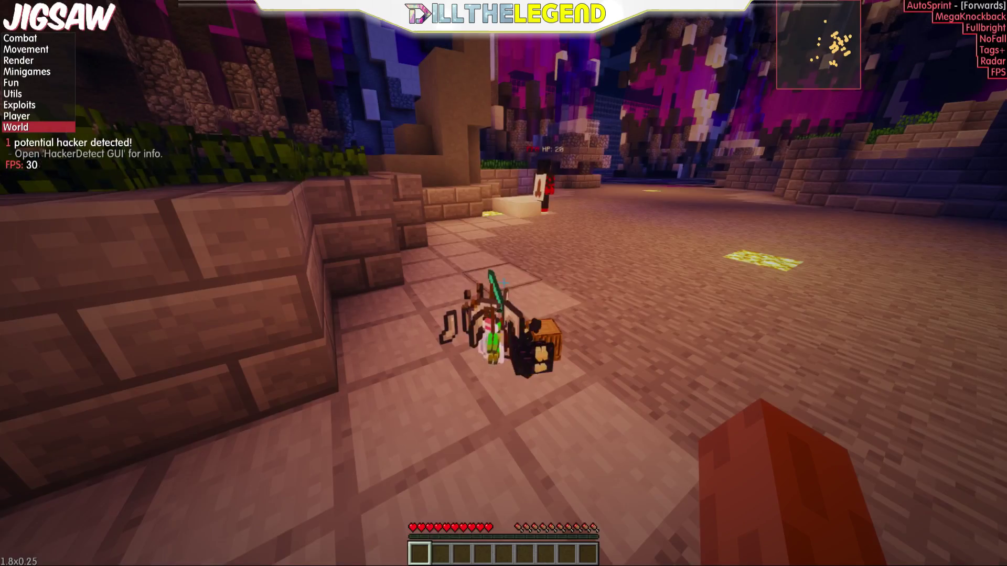
Step: Walk up to the item pile and save a HUD-free screenshot, 2017-06-23_20.15.02.png
{"action": "key", "text": "w"}
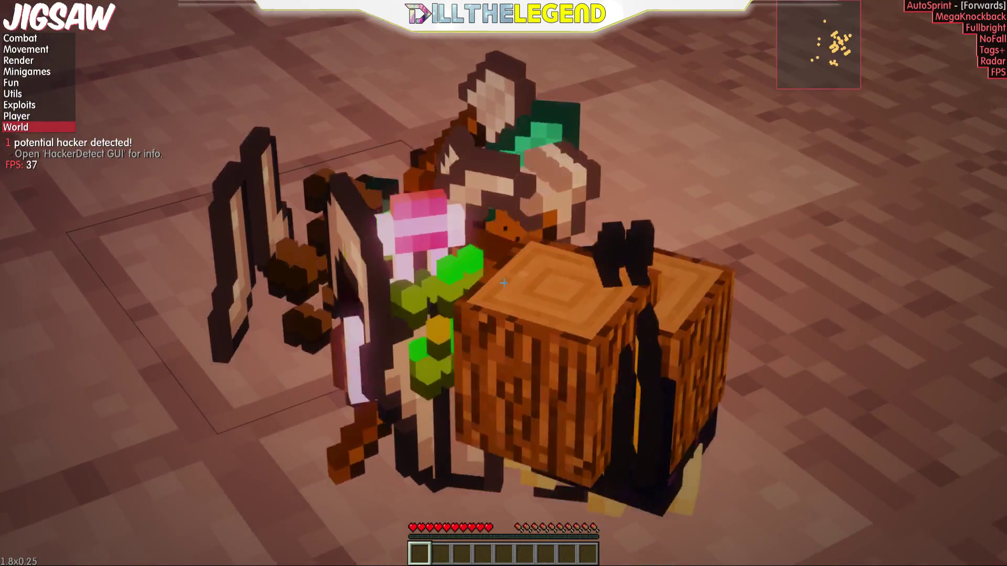
{"action": "key", "text": "F1"}
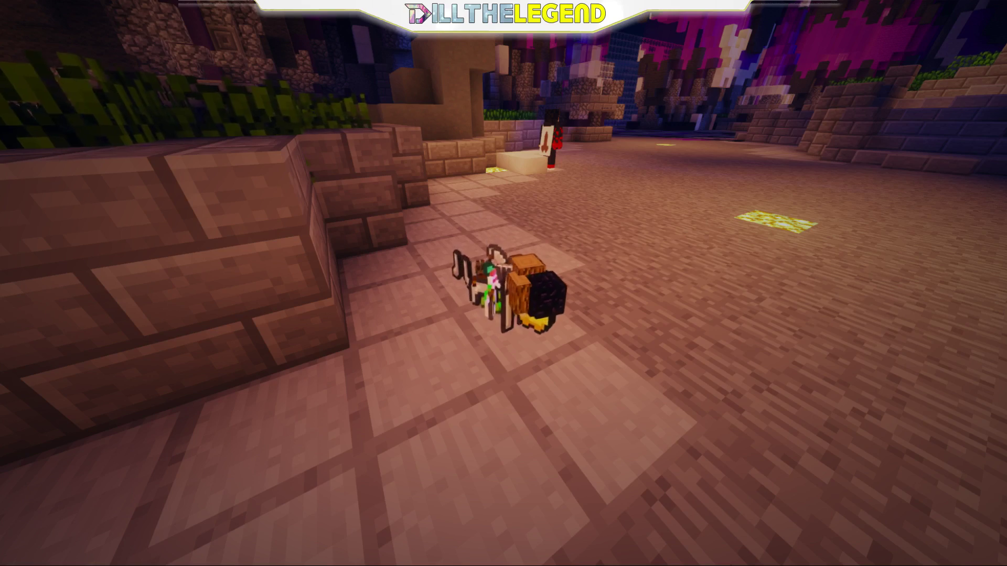
{"action": "key", "text": "F2"}
{"action": "key", "text": "F1"}
{"action": "key", "text": "t"}
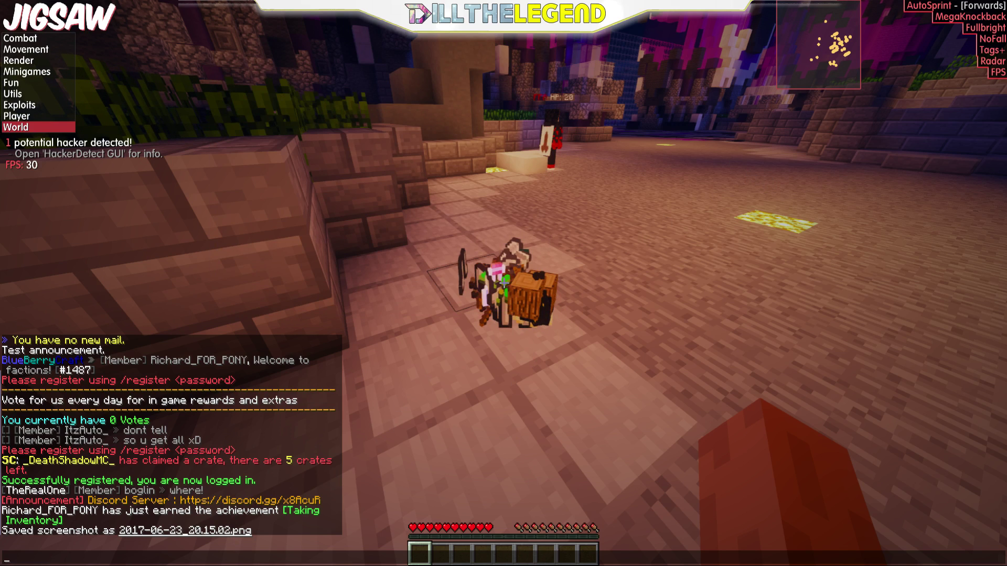
{"action": "key", "text": "Escape"}
{"action": "key", "text": "Escape"}
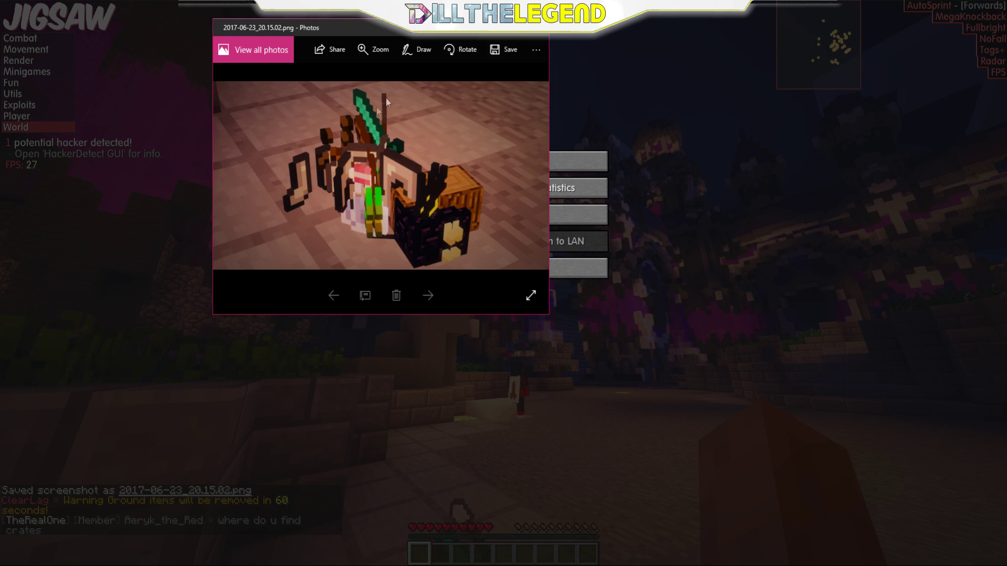
Step: Copy the 2017-06-23_20.15.02.png screenshot from Photos and switch over to paint.net
{"action": "left_click", "coordinate": [538, 49]}
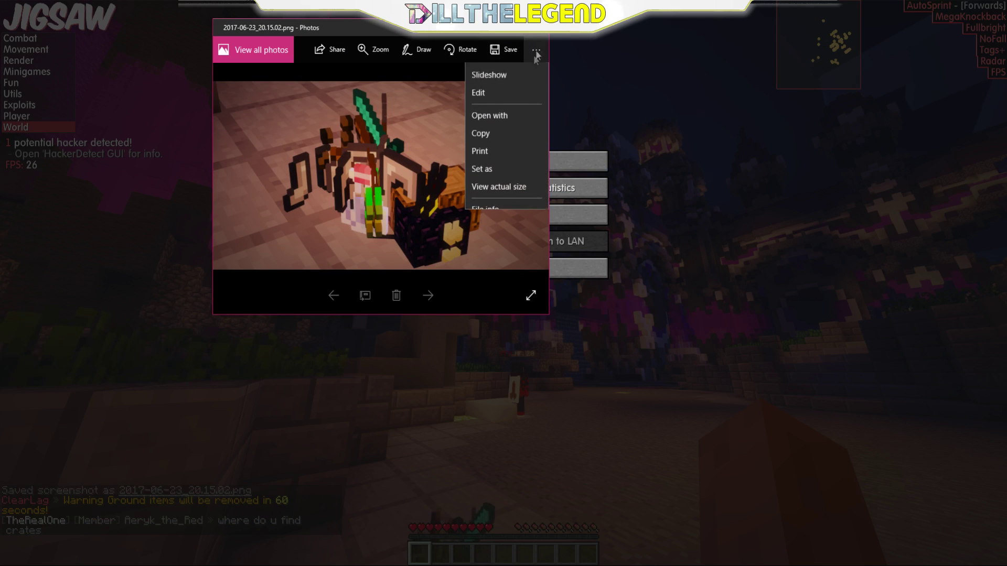
{"action": "left_click", "coordinate": [480, 135]}
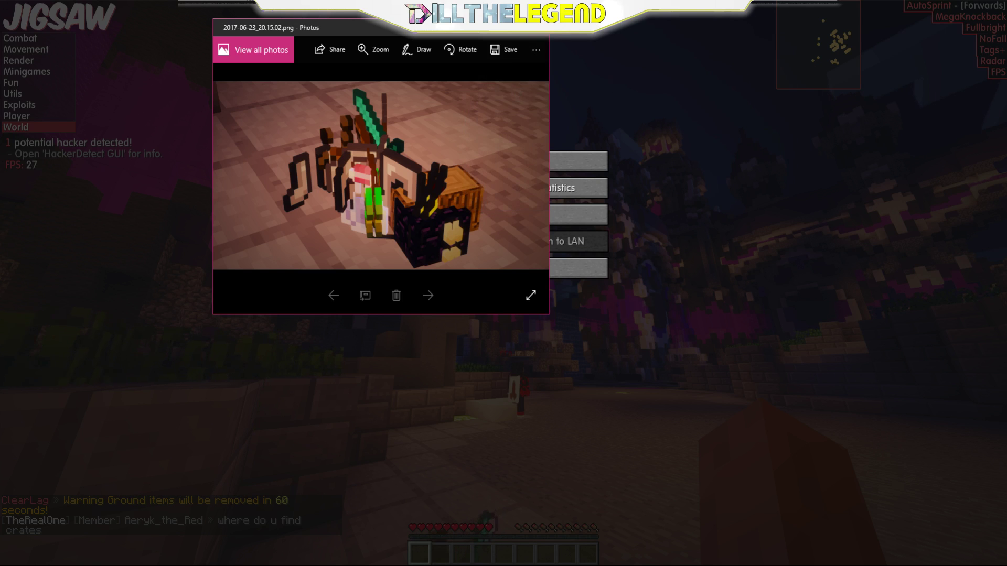
{"action": "key", "text": "alt+Tab"}
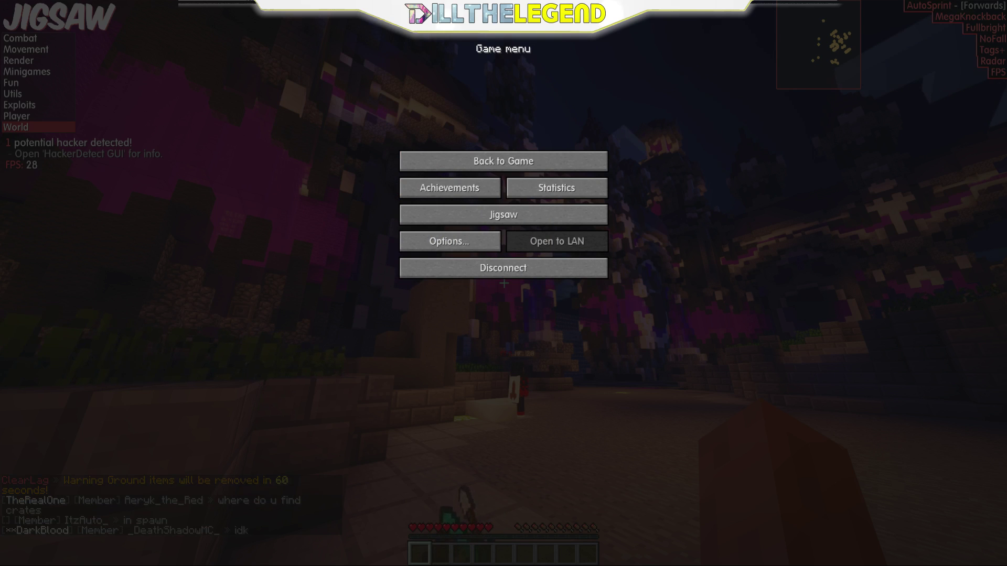
{"action": "key", "text": "alt+Tab"}
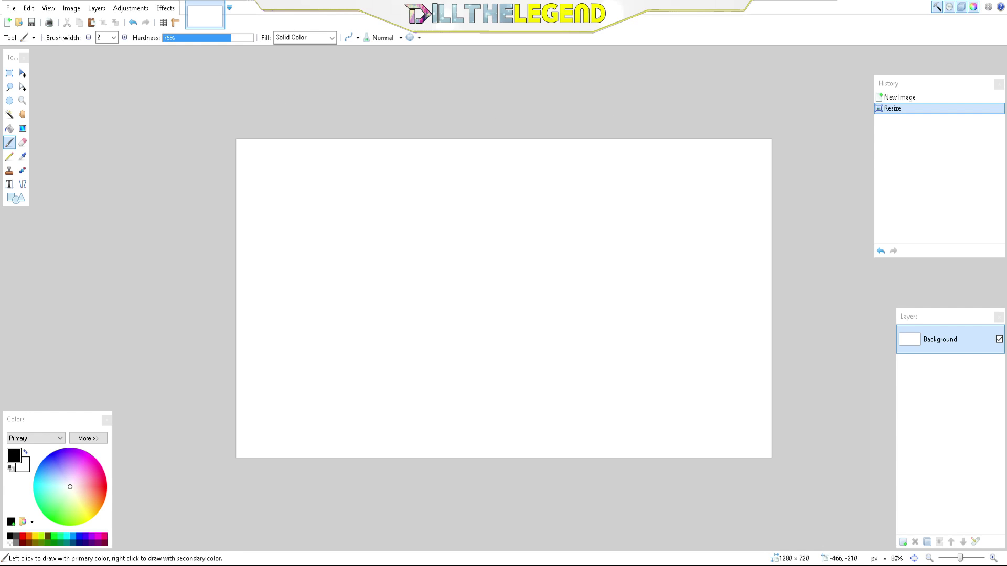
Step: Confirm the image size stays 1280×720 in the Resize dialog
{"action": "left_click", "coordinate": [72, 9]}
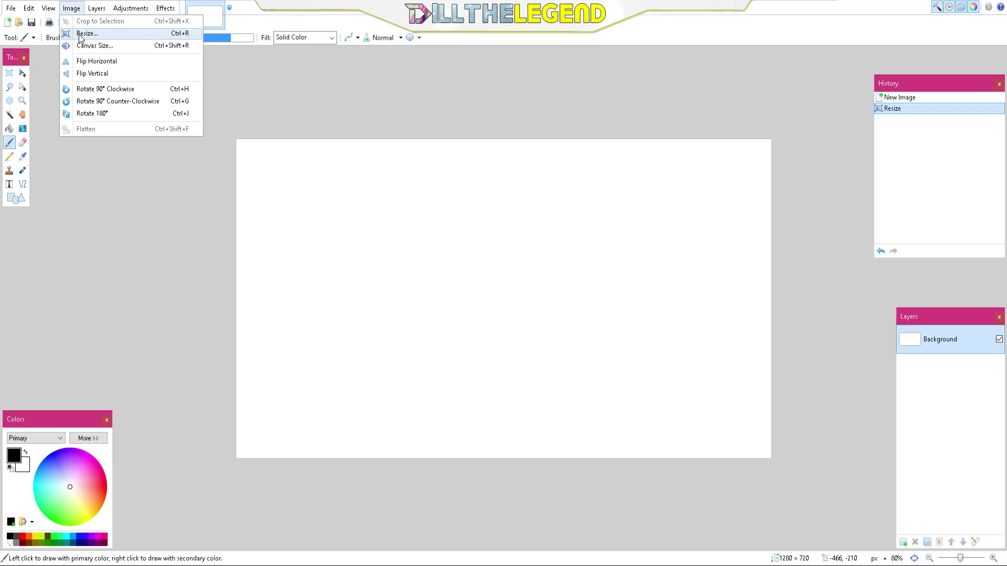
{"action": "left_click", "coordinate": [80, 34]}
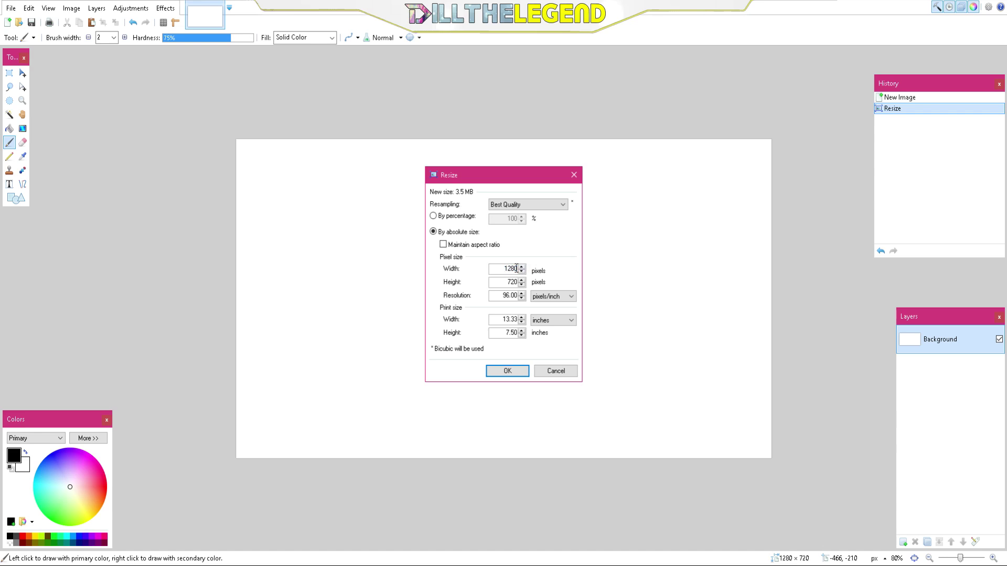
{"action": "left_click", "coordinate": [508, 371]}
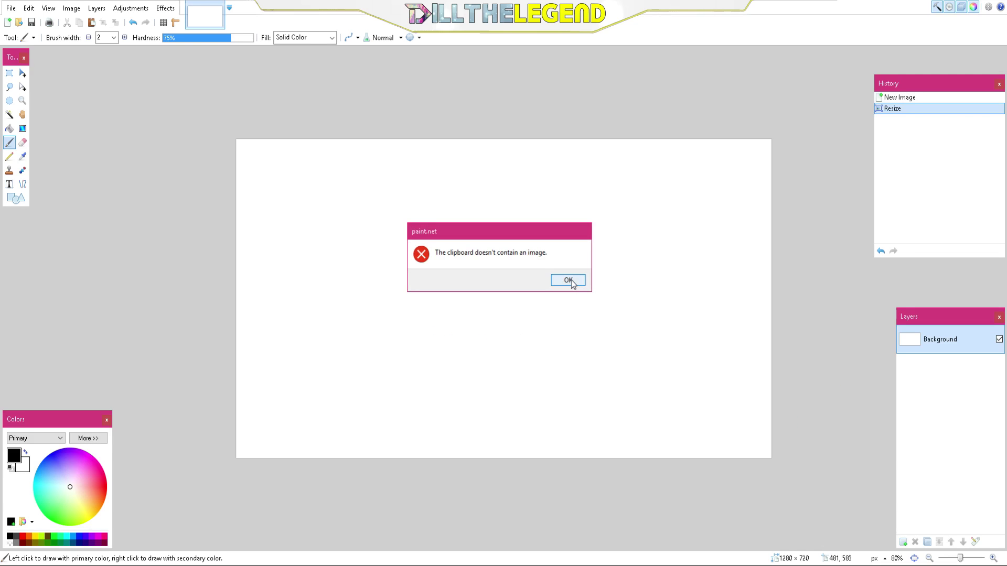
Step: Paste the copied screenshot, keeping the 1280×720 canvas size
{"action": "left_click", "coordinate": [571, 282]}
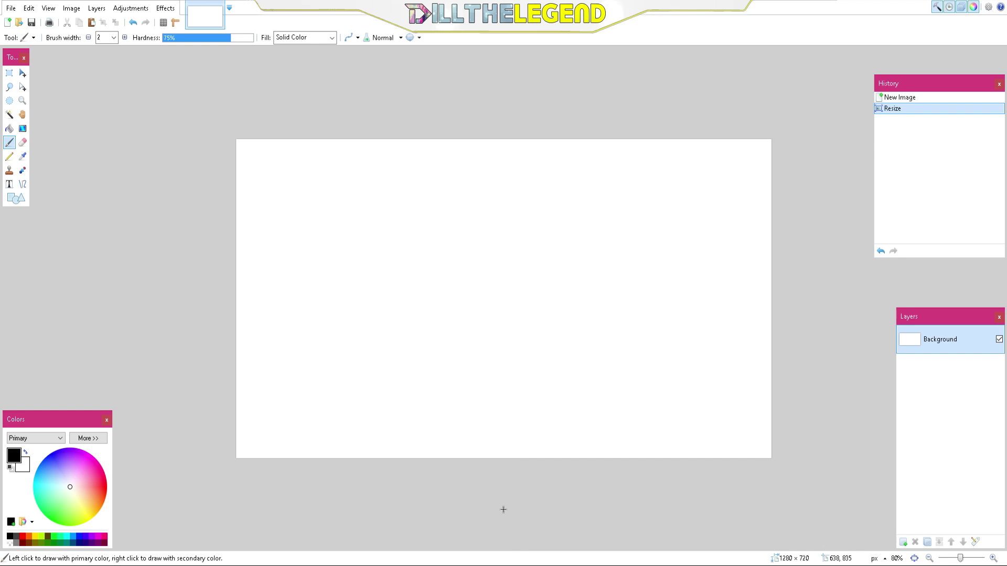
{"action": "key", "text": "ctrl+v"}
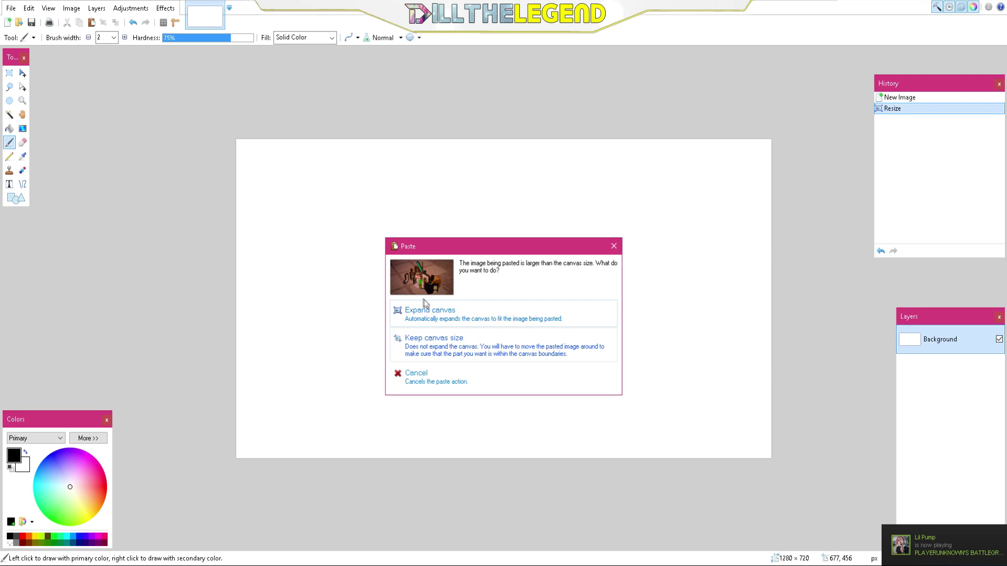
{"action": "left_click", "coordinate": [432, 340]}
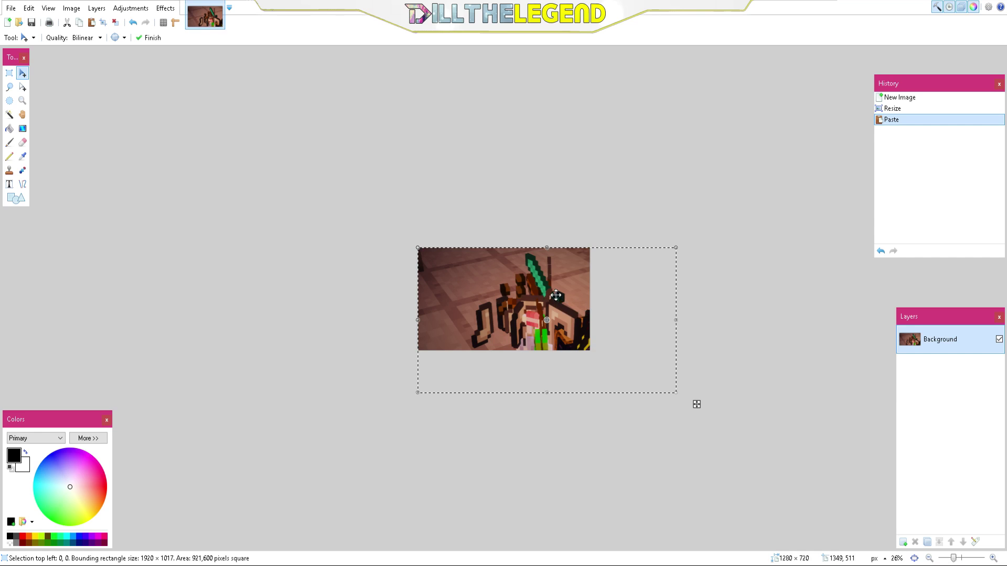
Step: Move and scale the pasted screenshot to about 1313×755 to cover the canvas, then commit it
{"action": "left_click_drag", "start_coordinate": [678, 369], "coordinate": [636, 343]}
{"action": "left_click_drag", "start_coordinate": [632, 222], "coordinate": [604, 248]}
{"action": "left_click_drag", "start_coordinate": [589, 284], "coordinate": [592, 307]}
{"action": "left_click_drag", "start_coordinate": [374, 305], "coordinate": [415, 299]}
{"action": "left_click_drag", "start_coordinate": [506, 366], "coordinate": [504, 353]}
{"action": "scroll", "coordinate": [505, 315], "scroll_direction": "up", "scroll_amount": 2}
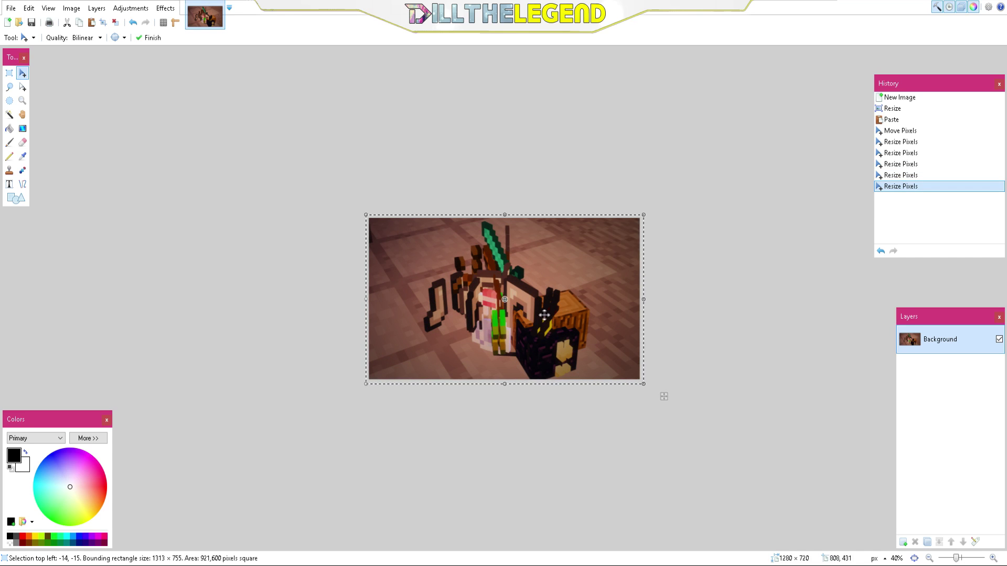
{"action": "key", "text": "ctrl+d"}
{"action": "left_click", "coordinate": [9, 184]}
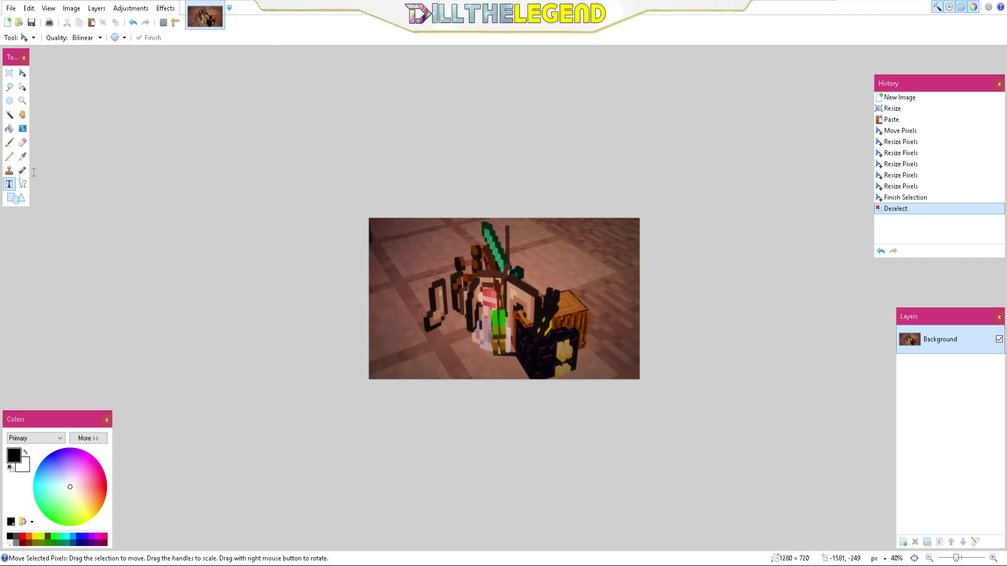
Step: Add a new layer and set the text to 72 pt white
{"action": "left_click", "coordinate": [903, 542]}
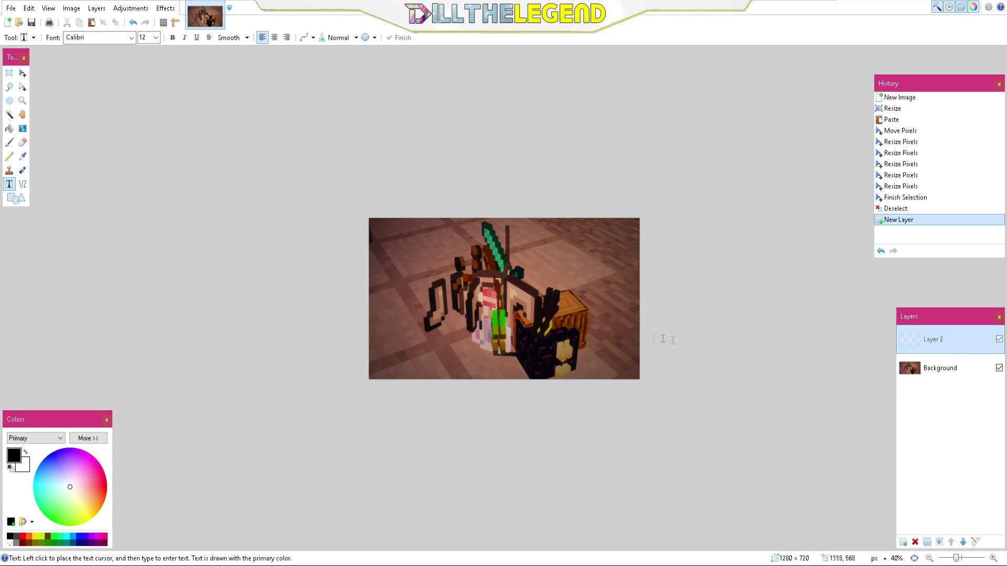
{"action": "left_click", "coordinate": [391, 233]}
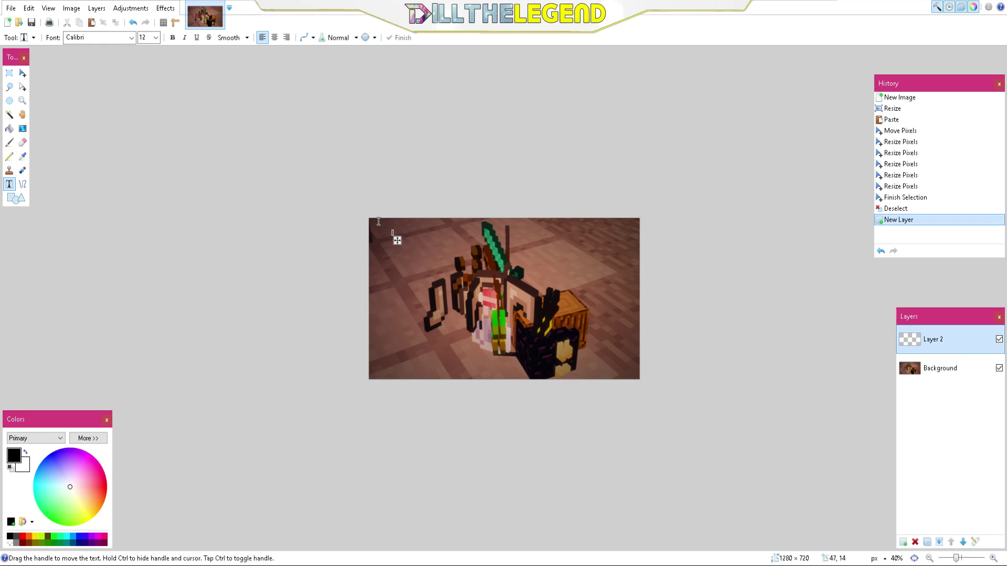
{"action": "left_click", "coordinate": [156, 37]}
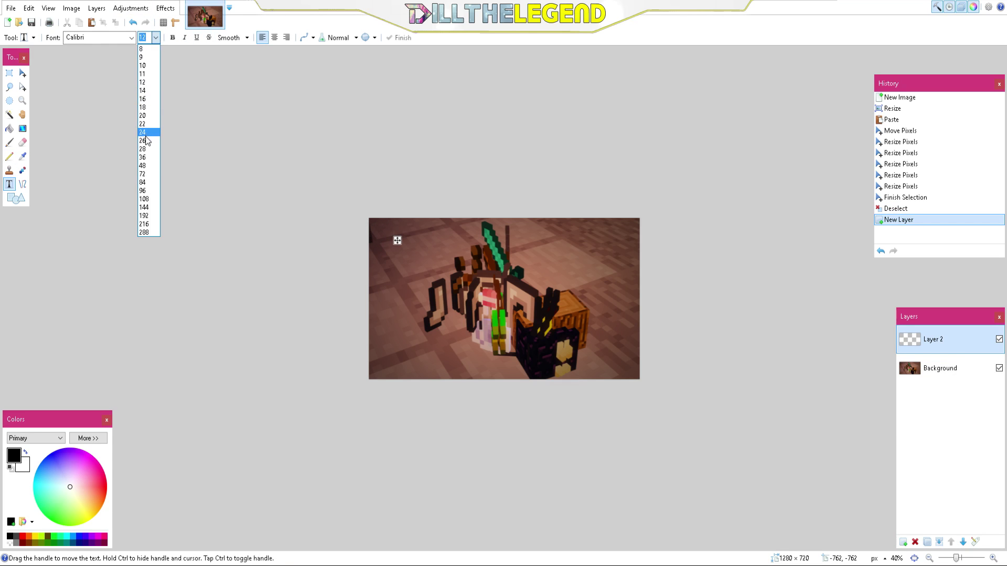
{"action": "left_click", "coordinate": [142, 174]}
{"action": "type", "text": "f"}
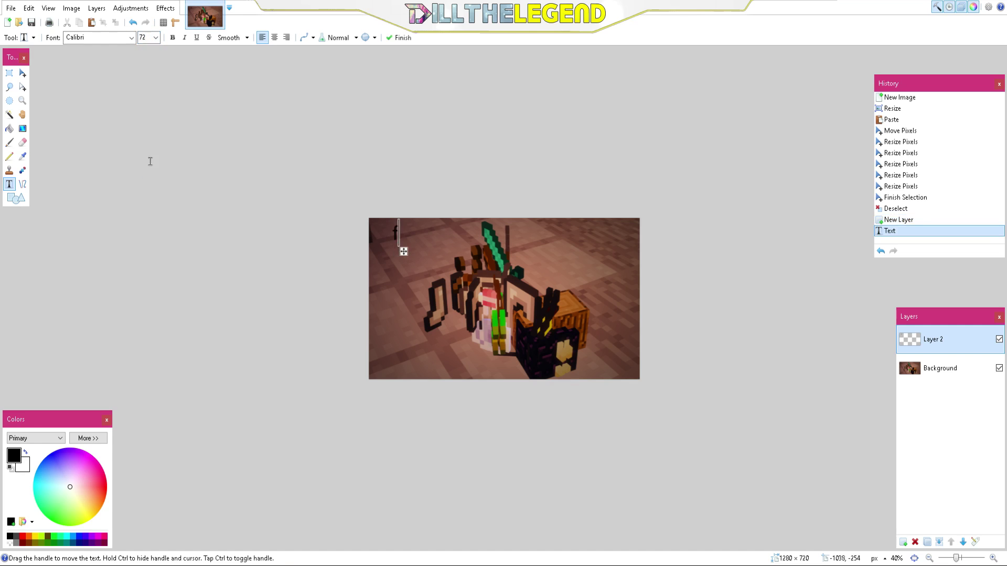
{"action": "key", "text": "BackSpace"}
{"action": "left_click", "coordinate": [88, 438]}
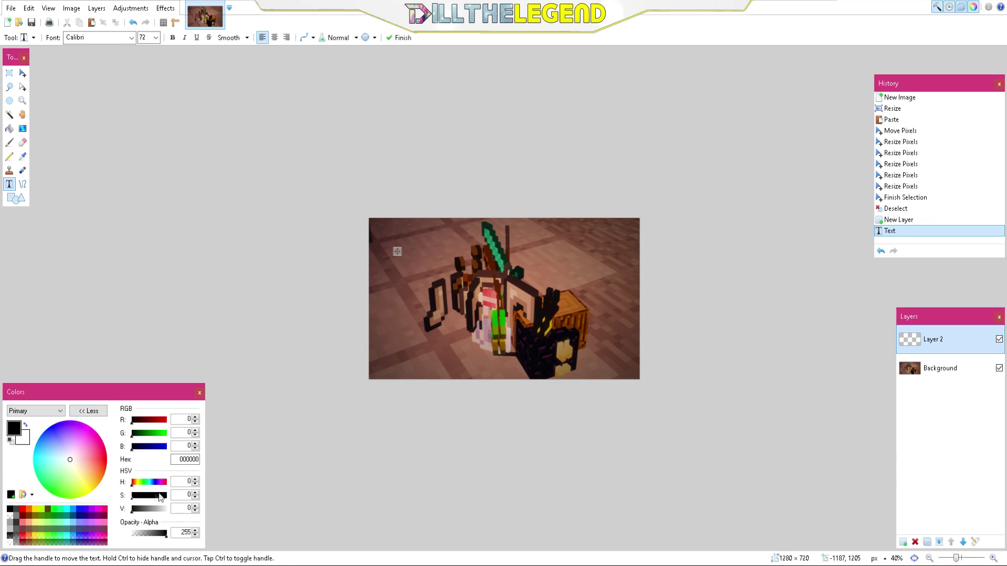
{"action": "left_click_drag", "start_coordinate": [159, 511], "coordinate": [168, 511]}
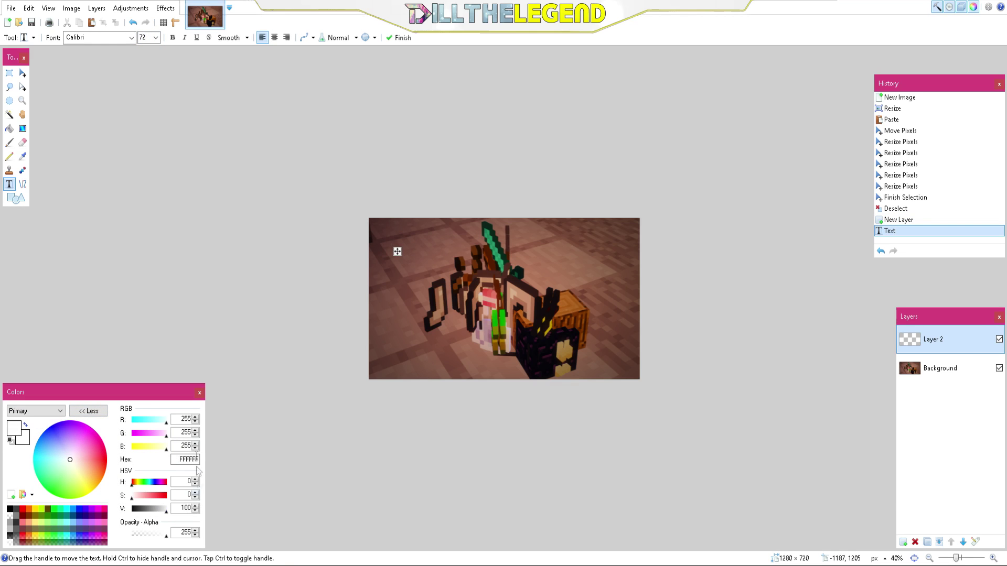
{"action": "left_click", "coordinate": [88, 411]}
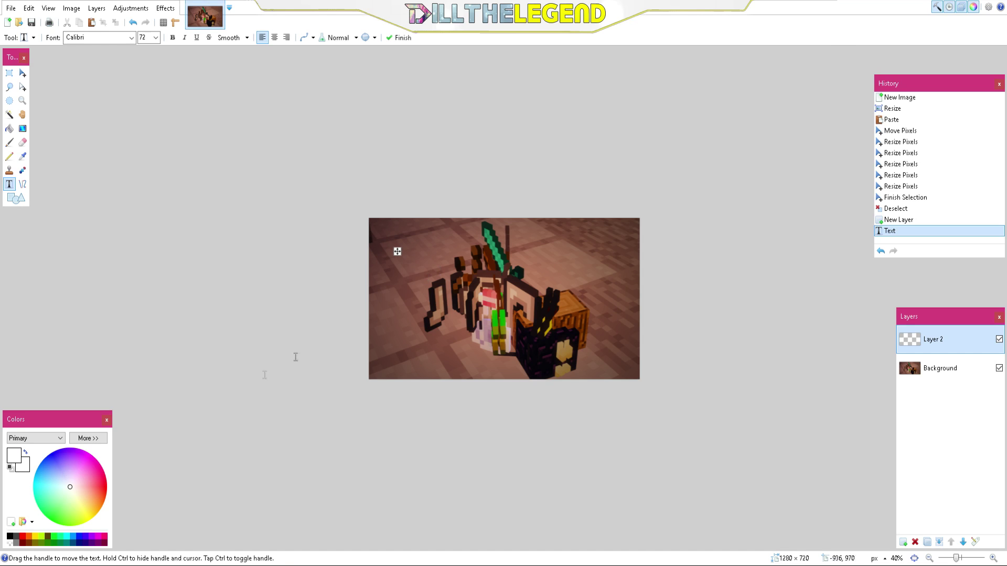
Step: Type 'Minecraft Duping' near the top centre of the screenshot
{"action": "left_click", "coordinate": [435, 251]}
{"action": "type", "text": "Minecraft Duping"}
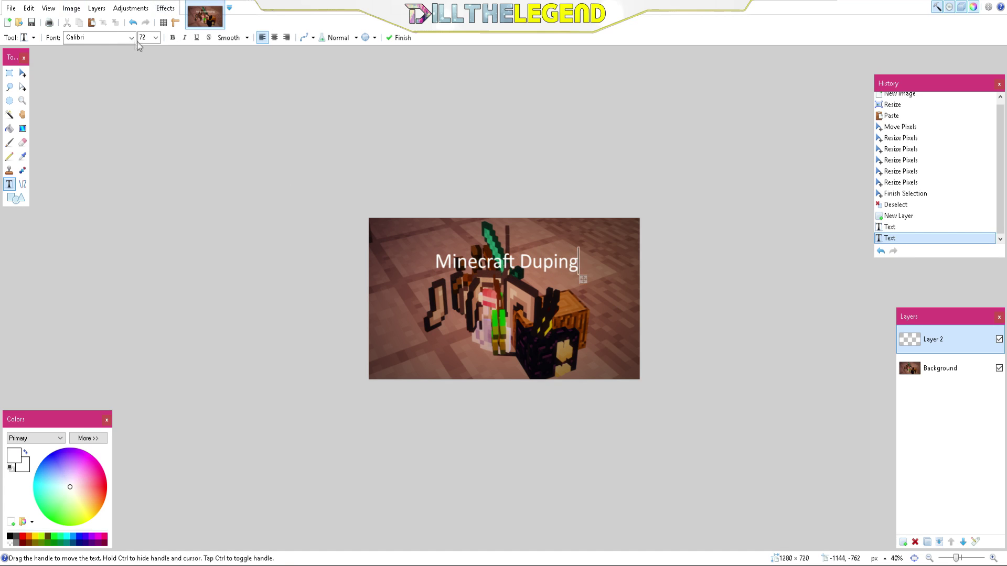
Step: Change the title font to Impact and drag it up toward the top edge
{"action": "left_click", "coordinate": [131, 41]}
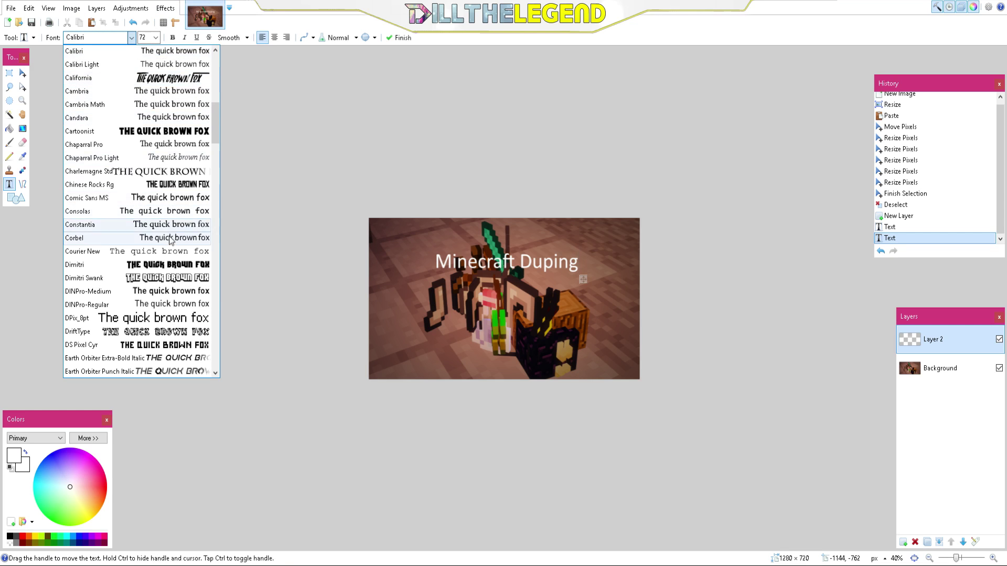
{"action": "scroll", "coordinate": [171, 346], "scroll_direction": "down", "scroll_amount": 1}
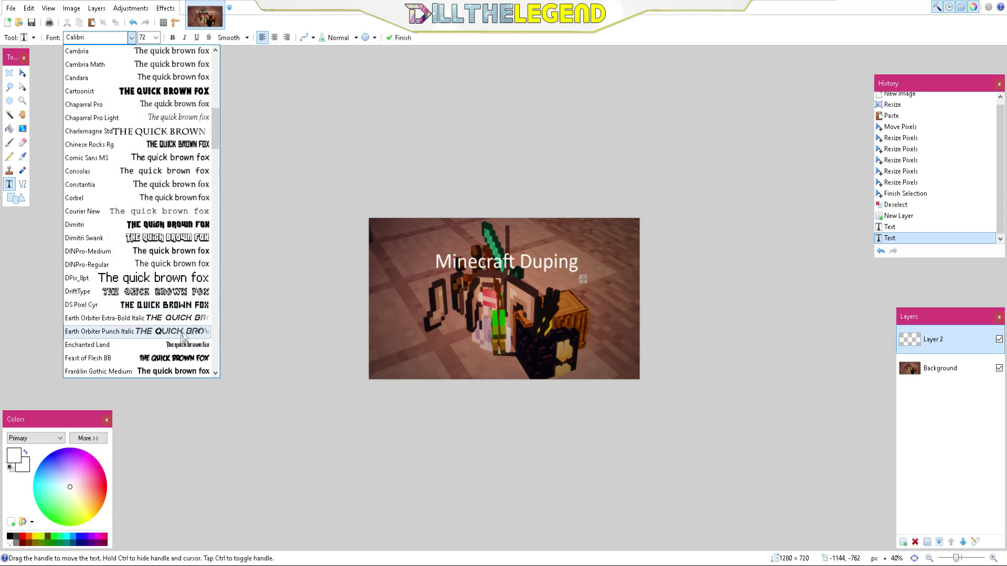
{"action": "scroll", "coordinate": [184, 336], "scroll_direction": "down", "scroll_amount": 1}
{"action": "scroll", "coordinate": [181, 337], "scroll_direction": "down", "scroll_amount": 2}
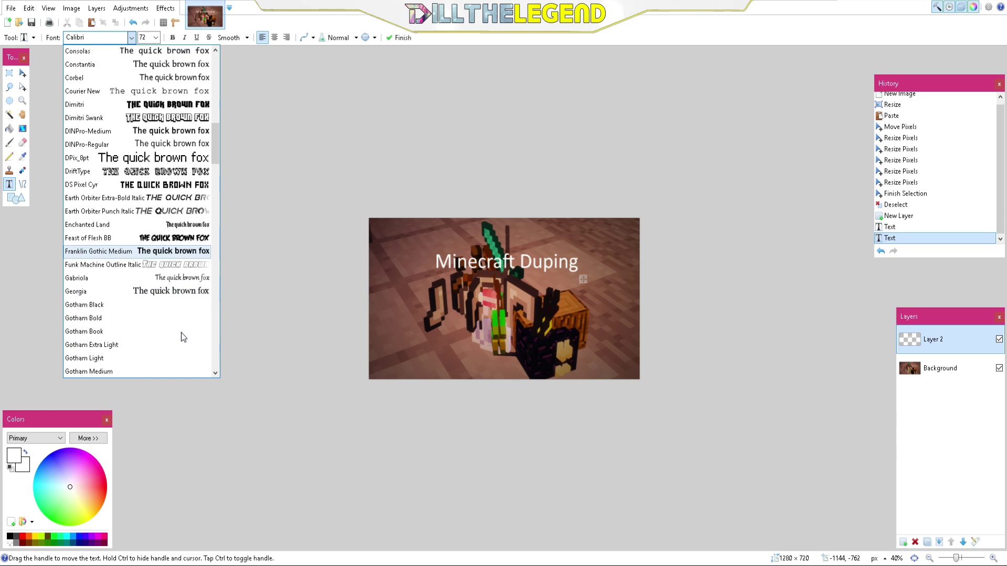
{"action": "scroll", "coordinate": [183, 336], "scroll_direction": "down", "scroll_amount": 4}
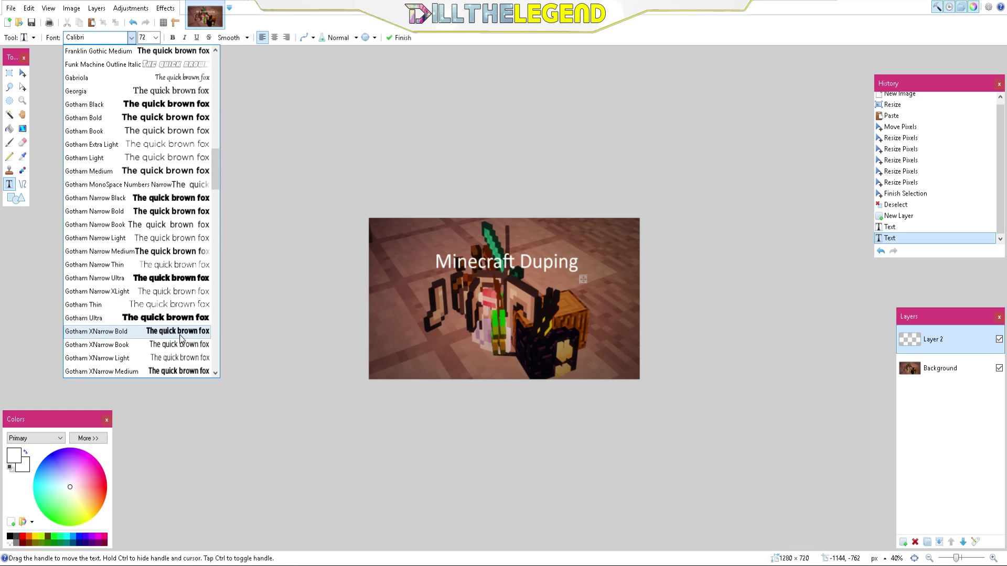
{"action": "scroll", "coordinate": [178, 336], "scroll_direction": "down", "scroll_amount": 4}
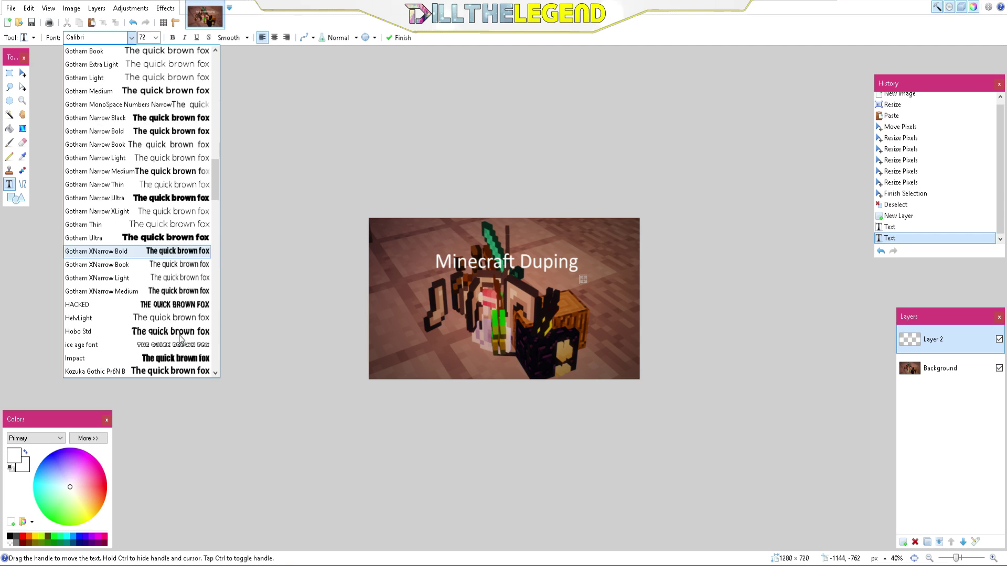
{"action": "left_click", "coordinate": [180, 361]}
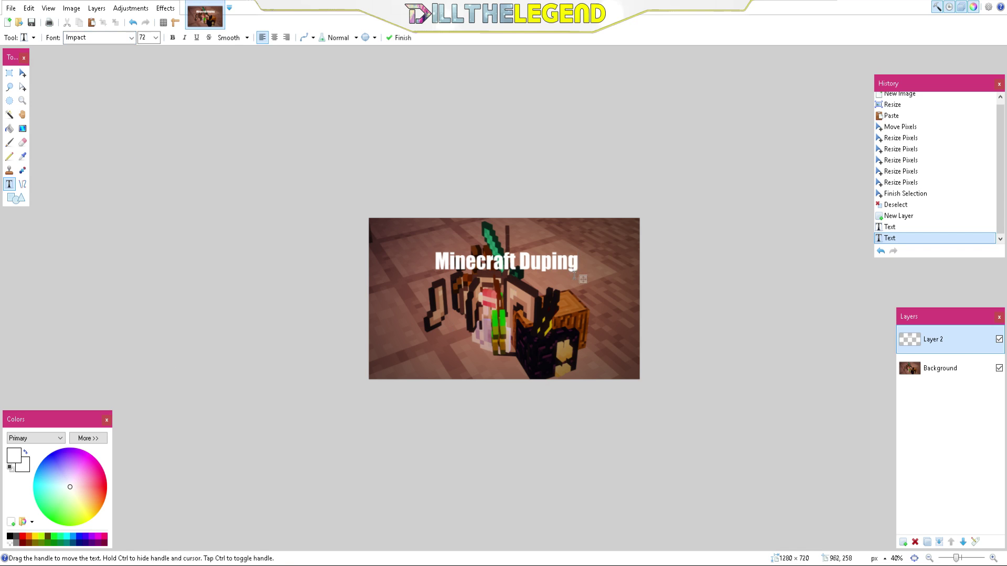
{"action": "left_click_drag", "start_coordinate": [583, 279], "coordinate": [577, 255]}
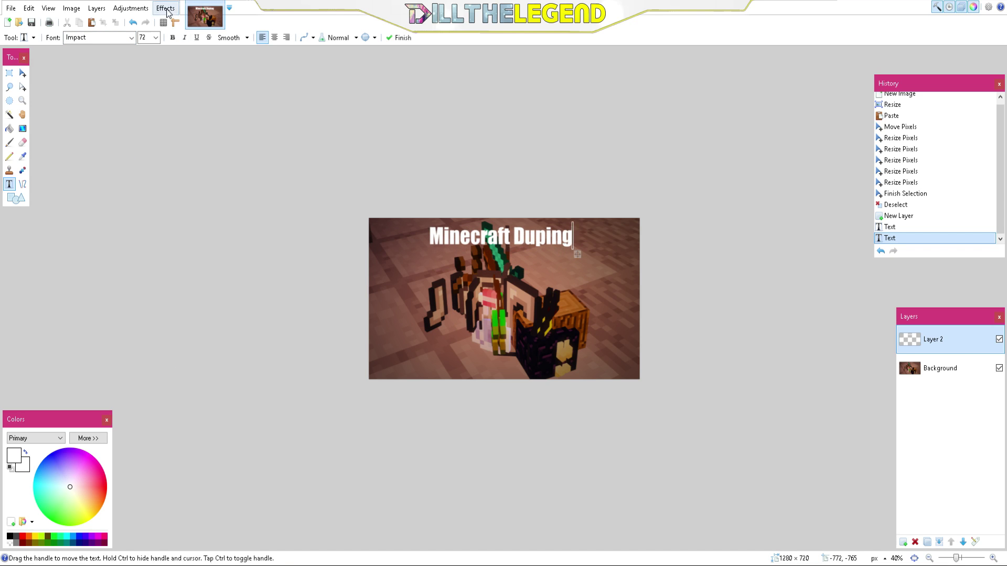
Step: Retype the title as 'MINECRAFT DUPE GLITCH' in capitals and shift it left
{"action": "key", "text": "BackSpace"}
{"action": "key", "text": "BackSpace"}
{"action": "key", "text": "BackSpace"}
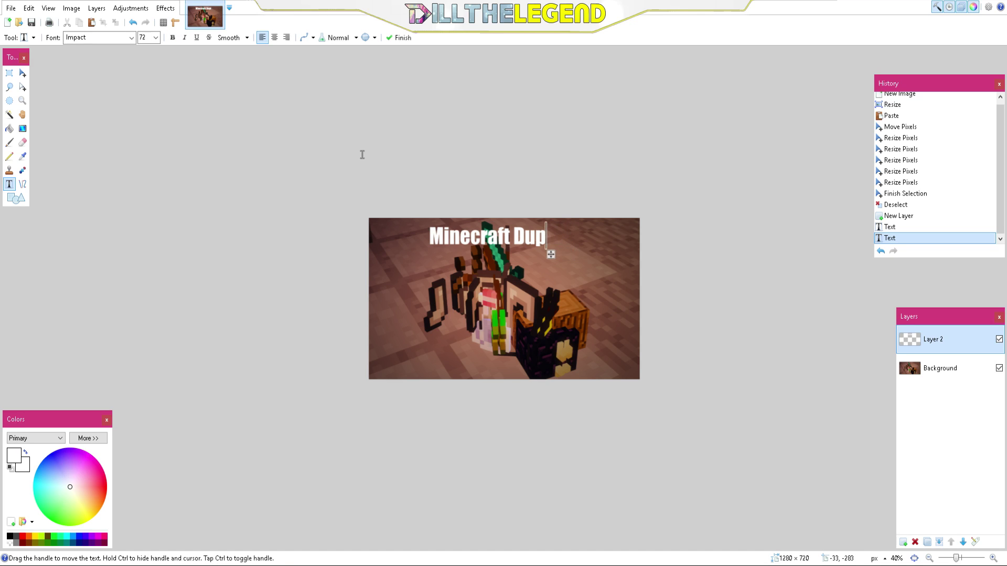
{"action": "type", "text": "e glitch!"}
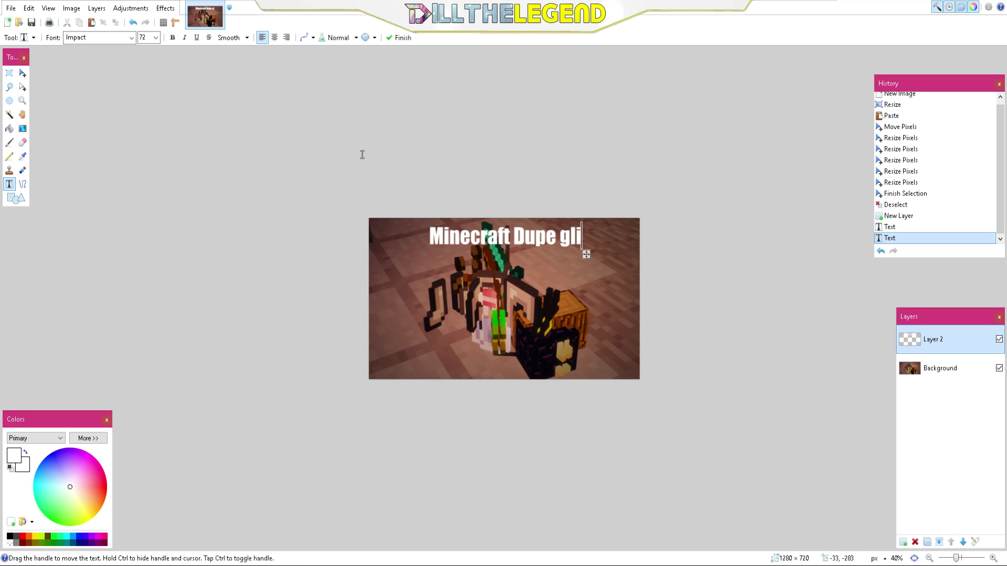
{"action": "key", "text": "BackSpace"}
{"action": "key", "text": "BackSpace"}
{"action": "key", "text": "BackSpace"}
{"action": "key", "text": "BackSpace"}
{"action": "key", "text": "BackSpace"}
{"action": "key", "text": "BackSpace"}
{"action": "key", "text": "BackSpace"}
{"action": "key", "text": "BackSpace"}
{"action": "key", "text": "BackSpace"}
{"action": "key", "text": "BackSpace"}
{"action": "key", "text": "BackSpace"}
{"action": "key", "text": "BackSpace"}
{"action": "key", "text": "BackSpace"}
{"action": "key", "text": "BackSpace"}
{"action": "key", "text": "BackSpace"}
{"action": "key", "text": "BackSpace"}
{"action": "key", "text": "BackSpace"}
{"action": "key", "text": "BackSpace"}
{"action": "key", "text": "BackSpace"}
{"action": "key", "text": "BackSpace"}
{"action": "key", "text": "BackSpace"}
{"action": "type", "text": "INE"}
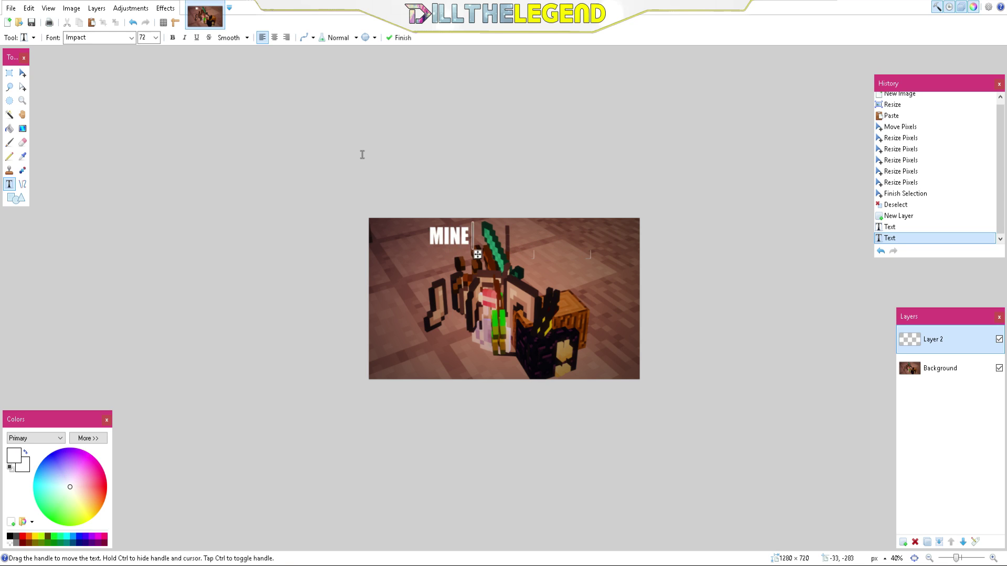
{"action": "type", "text": "CRAF"}
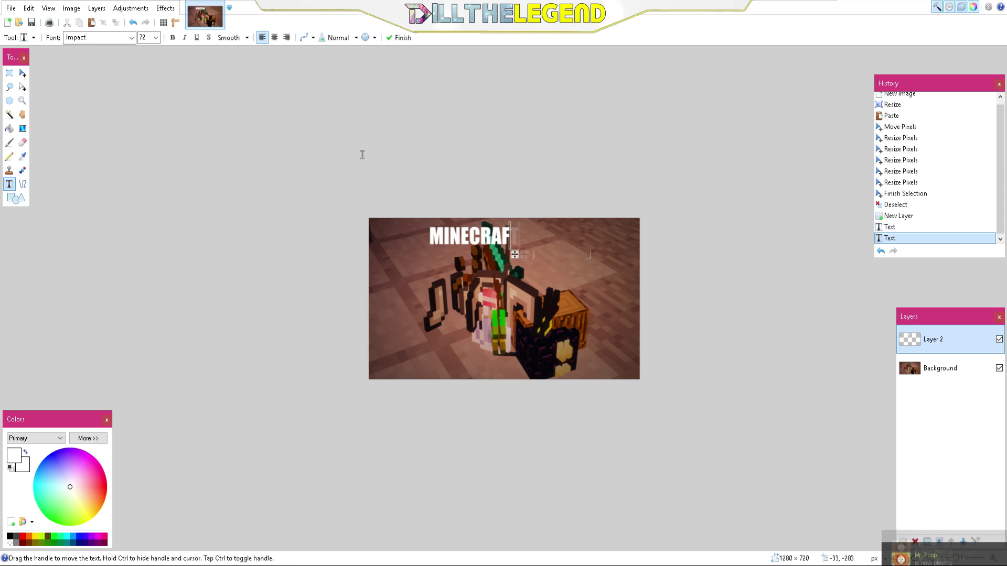
{"action": "type", "text": "T DUPE G"}
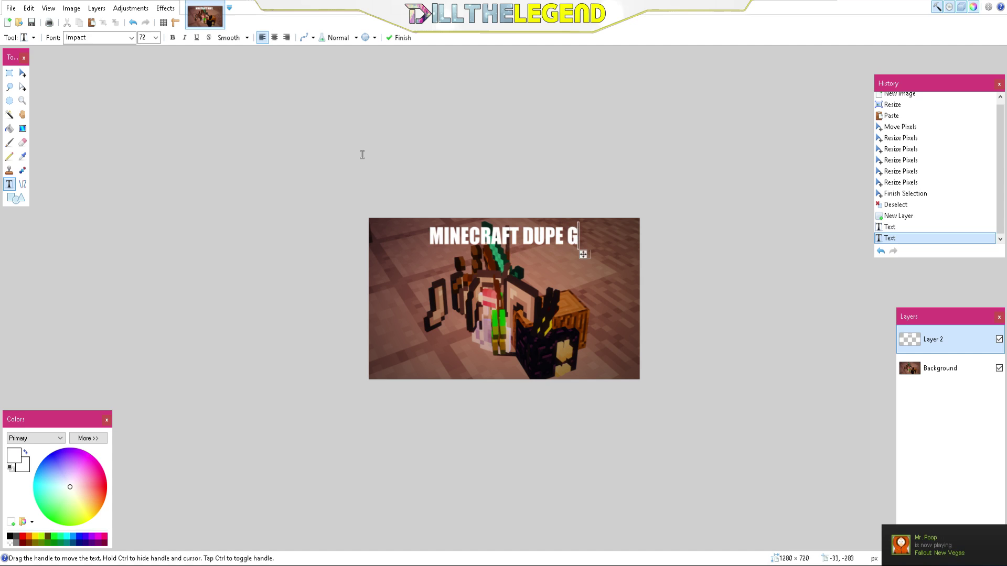
{"action": "type", "text": "LITCH"}
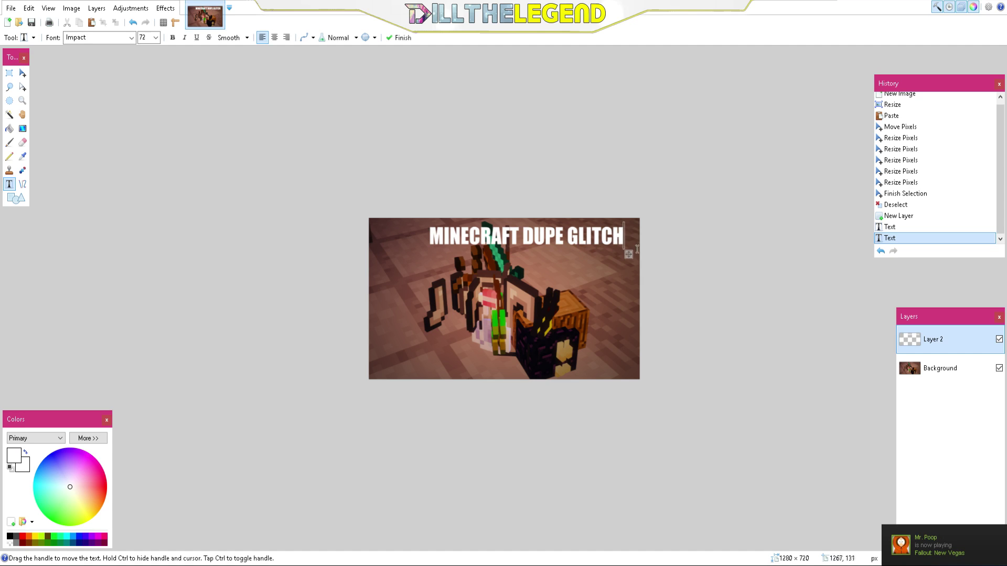
{"action": "left_click_drag", "start_coordinate": [630, 255], "coordinate": [607, 259]}
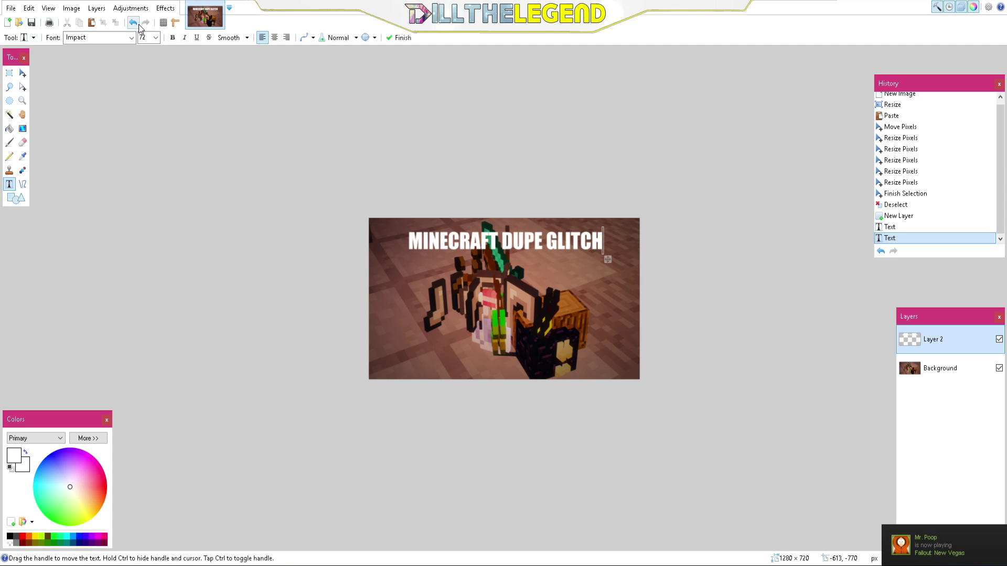
{"action": "left_click", "coordinate": [156, 38]}
Step: Resize the title to 108 pt, then settle on 96 pt, aligning it across the top
{"action": "left_click", "coordinate": [147, 198]}
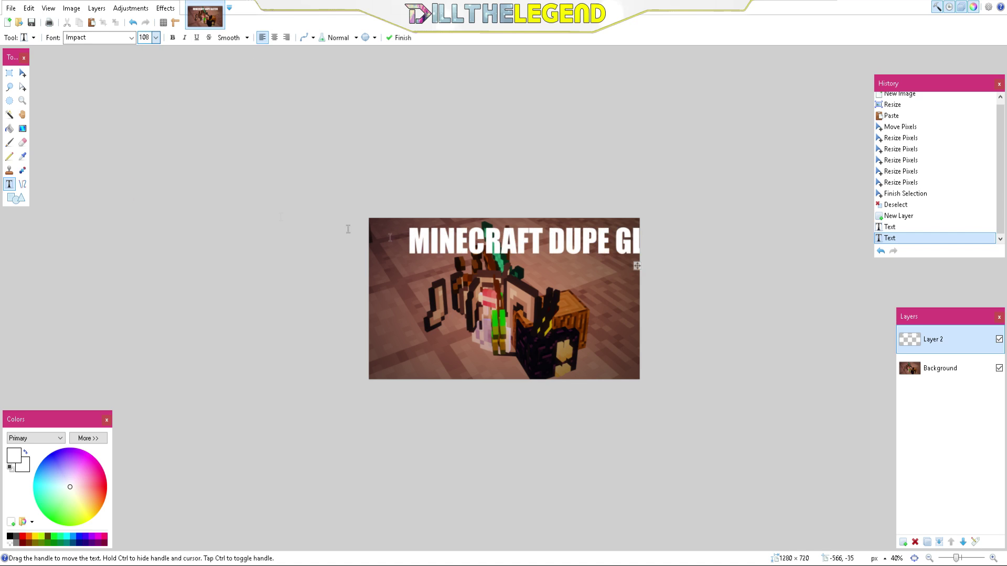
{"action": "left_click_drag", "start_coordinate": [636, 266], "coordinate": [598, 271]}
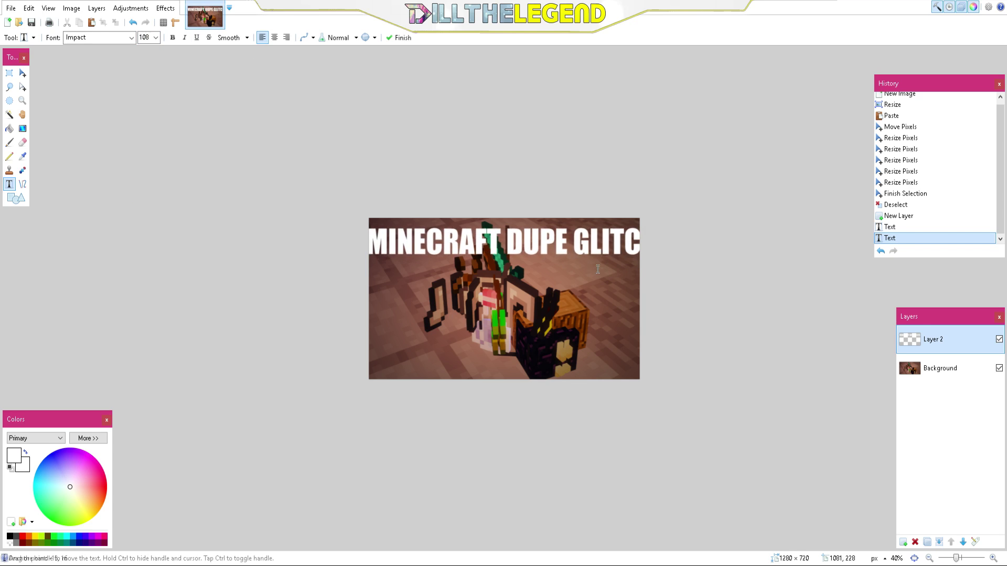
{"action": "left_click", "coordinate": [156, 38]}
{"action": "left_click", "coordinate": [147, 191]}
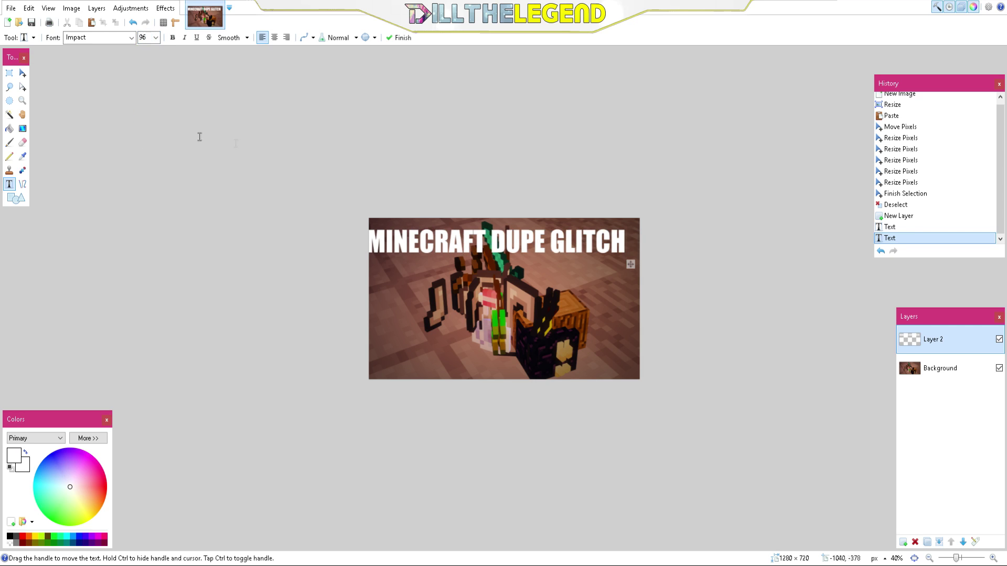
{"action": "left_click_drag", "start_coordinate": [631, 263], "coordinate": [637, 262]}
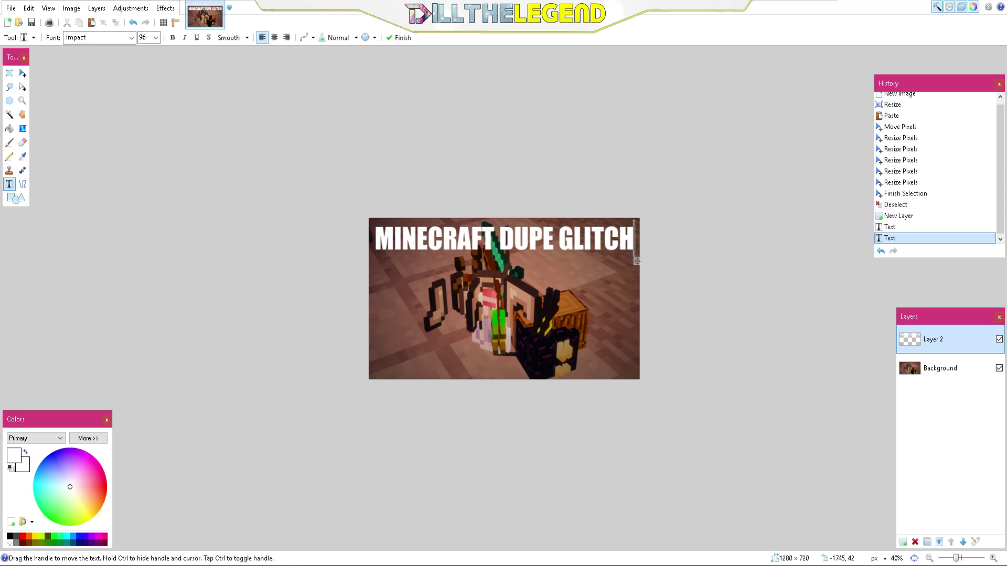
Step: Check the File menu, then commit the finished 96-pt title text onto the canvas
{"action": "left_click", "coordinate": [2, 9]}
{"action": "key", "text": "Right"}
{"action": "key", "text": "Escape"}
{"action": "left_click", "coordinate": [10, 8]}
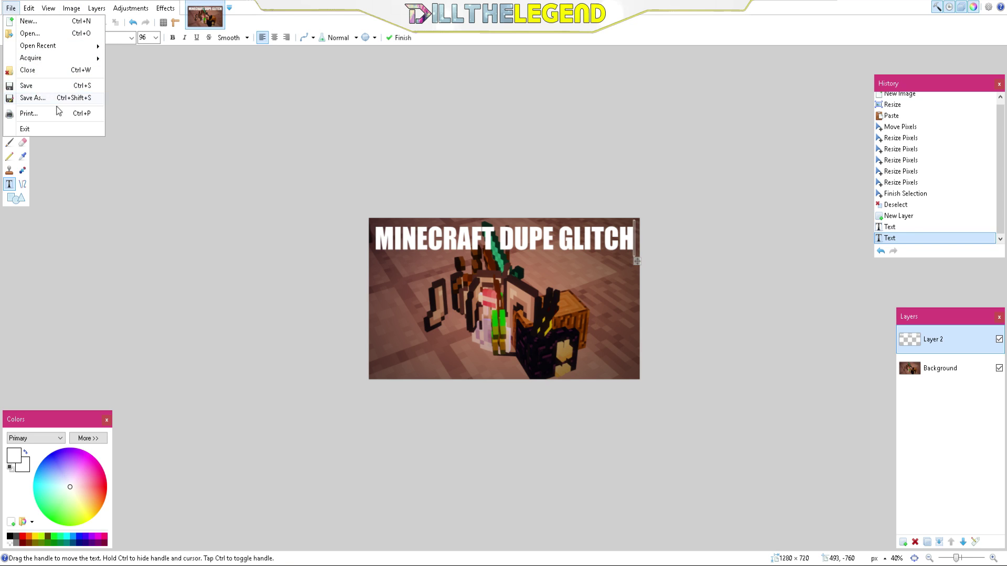
{"action": "left_click", "coordinate": [204, 178]}
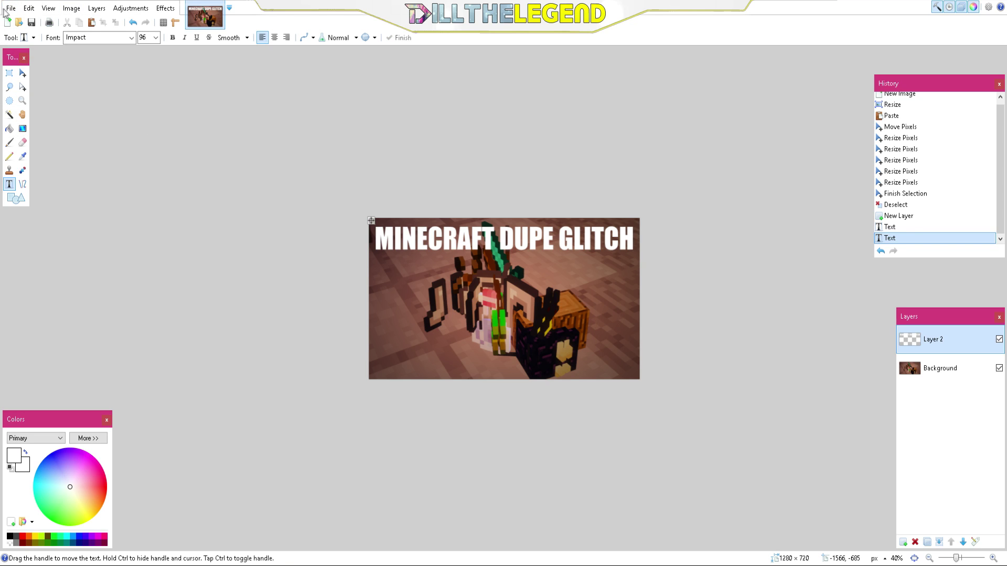